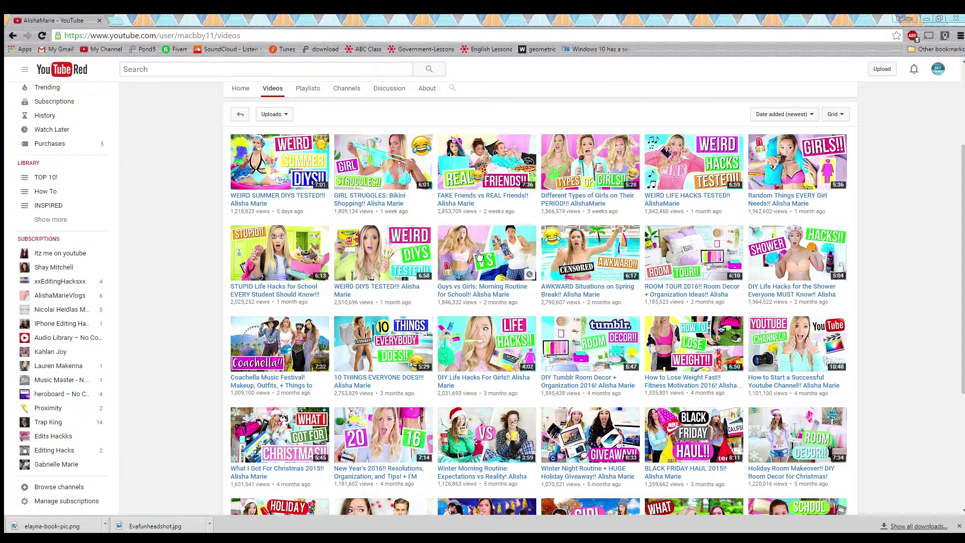
Look through the channel's video thumbnails for reference and open the PicMonkey website in a new browser tab.
{"action": "scroll", "coordinate": [509, 221], "scroll_direction": "down", "scroll_amount": 1}
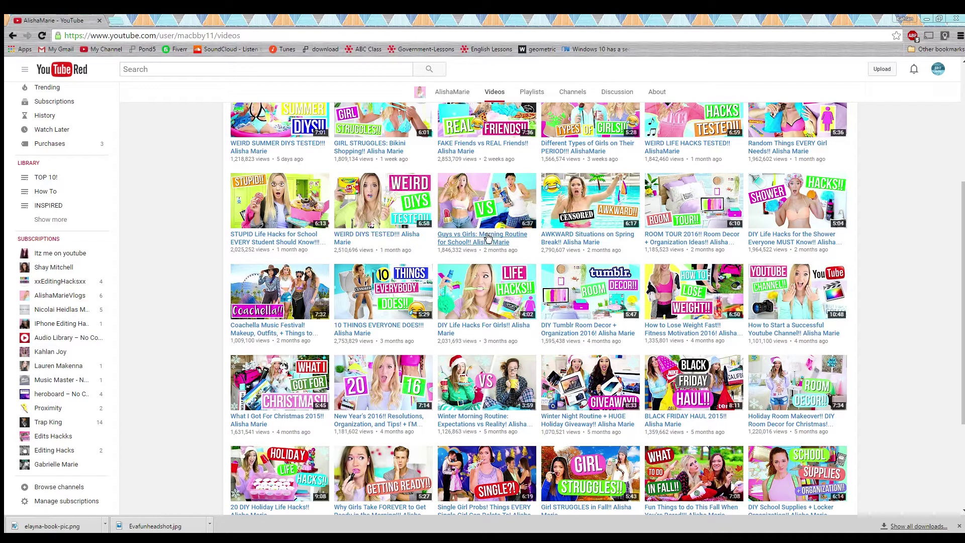
{"action": "left_click", "coordinate": [114, 20]}
{"action": "type", "text": "picmonkey.com"}
{"action": "key", "text": "Return"}
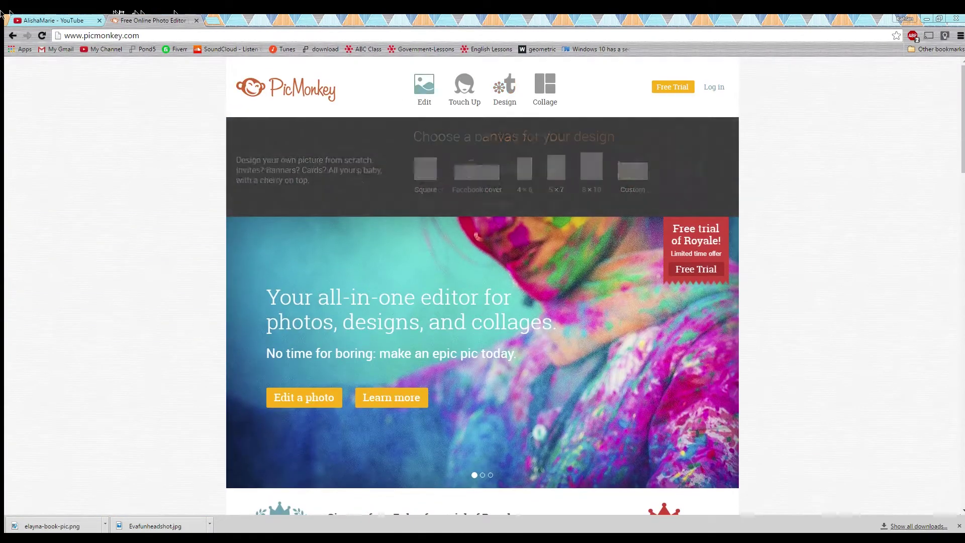
Create a custom 1280 × 723 pixel design canvas in PicMonkey and apply the white canvas color.
{"action": "left_click", "coordinate": [56, 20]}
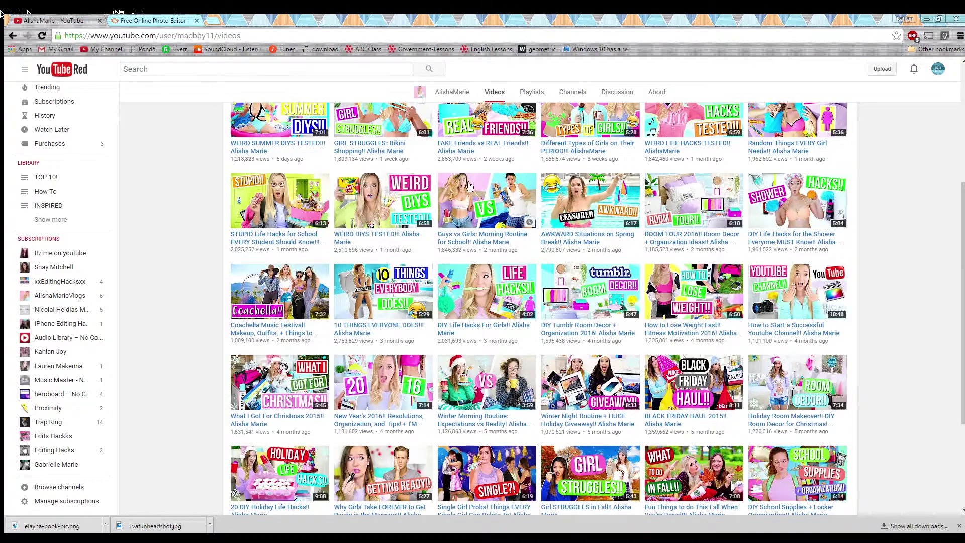
{"action": "key", "text": "ctrl+Tab"}
{"action": "mouse_move", "coordinate": [519, 111]}
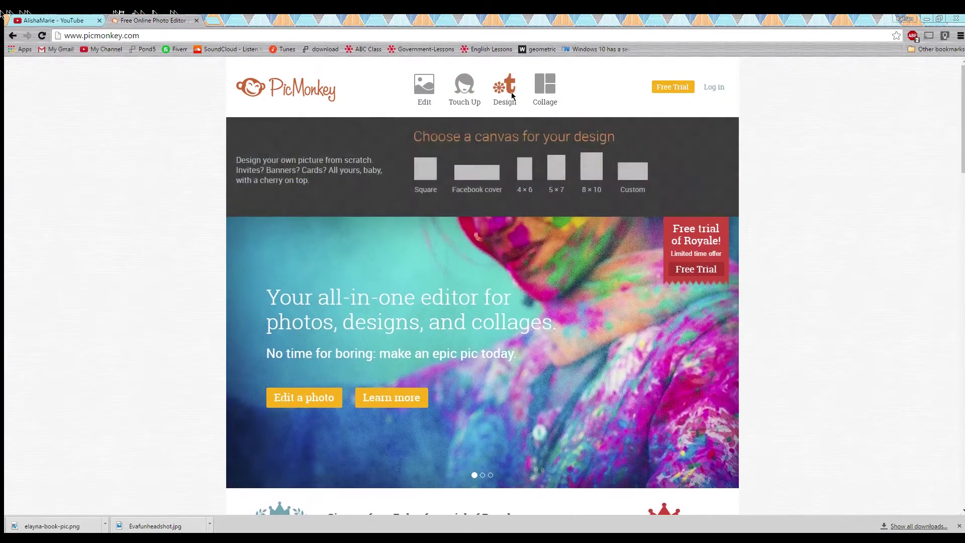
{"action": "type", "text": "0"}
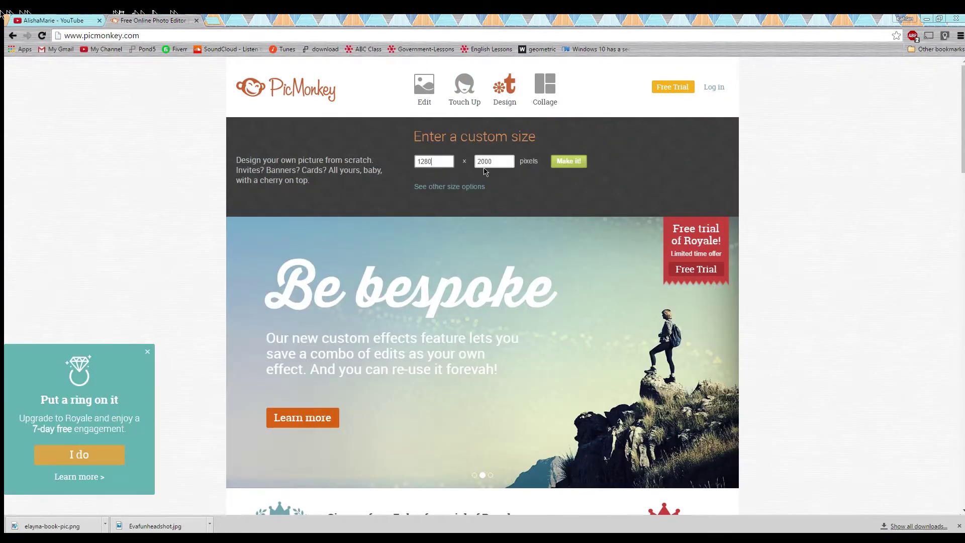
{"action": "key", "text": "Tab"}
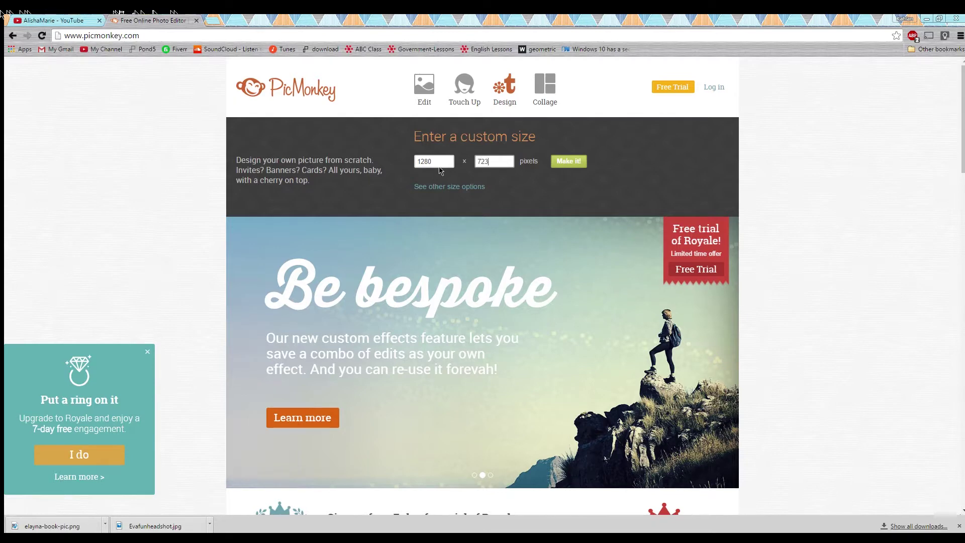
{"action": "left_click", "coordinate": [573, 163]}
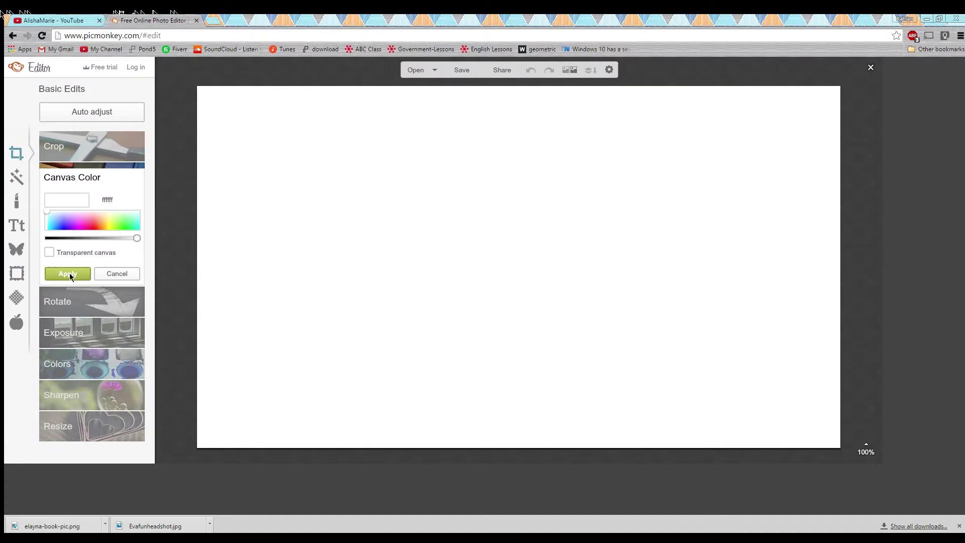
{"action": "left_click", "coordinate": [68, 274]}
Search Google Images for Alisha Marie Instagram photos, download two of them, and return to the PicMonkey editor.
{"action": "key", "text": "ctrl+shift+Tab"}
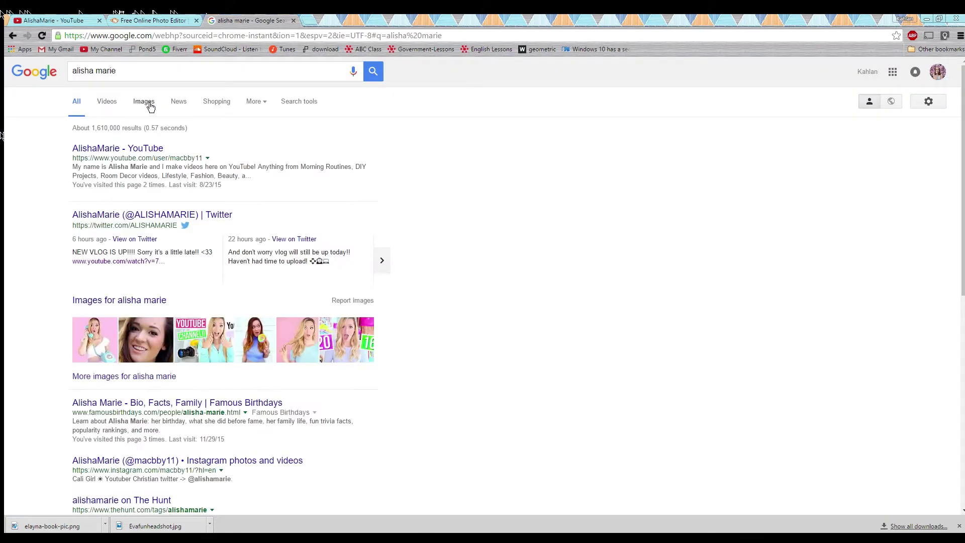
{"action": "left_click", "coordinate": [146, 102]}
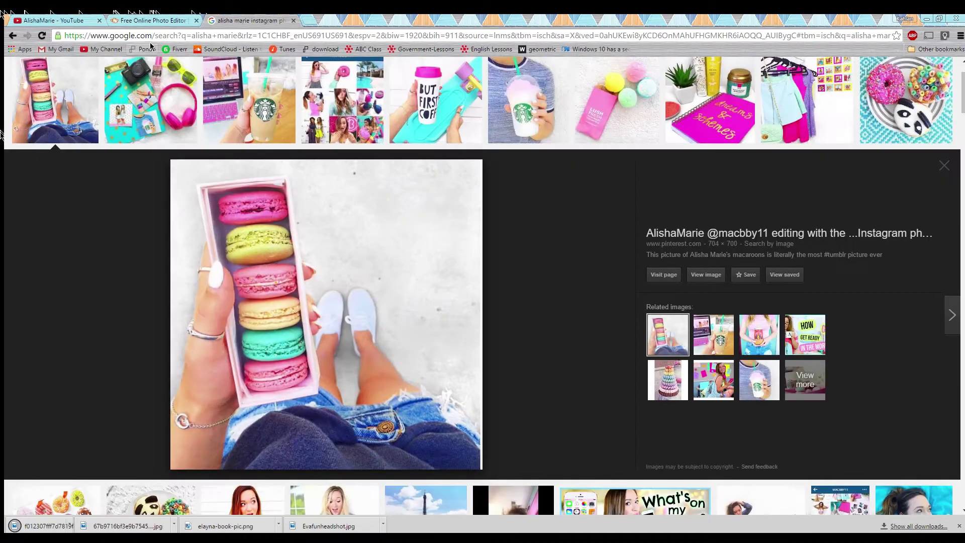
{"action": "left_click", "coordinate": [138, 16]}
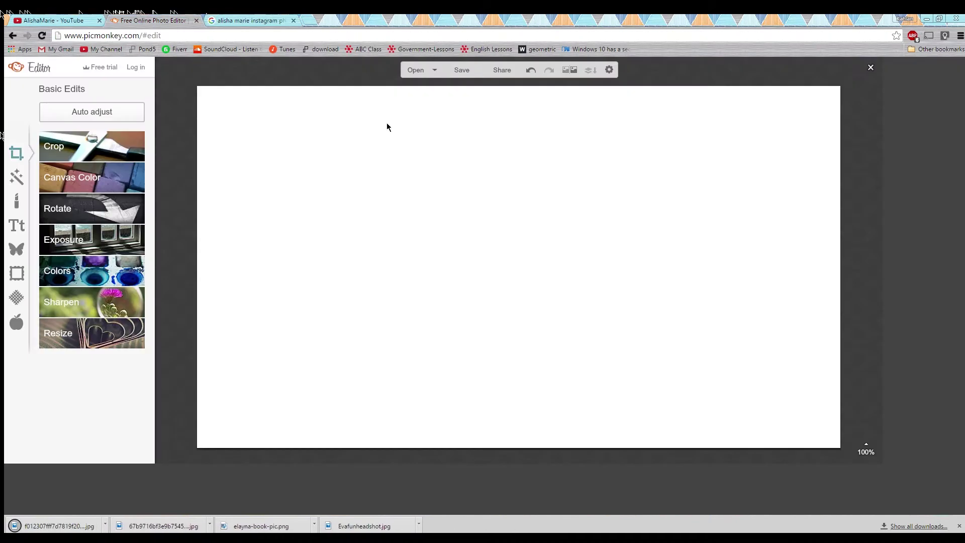
Add the two downloaded photos as overlays and enlarge the coffee photo to cover the left half of the canvas.
{"action": "left_click", "coordinate": [16, 249]}
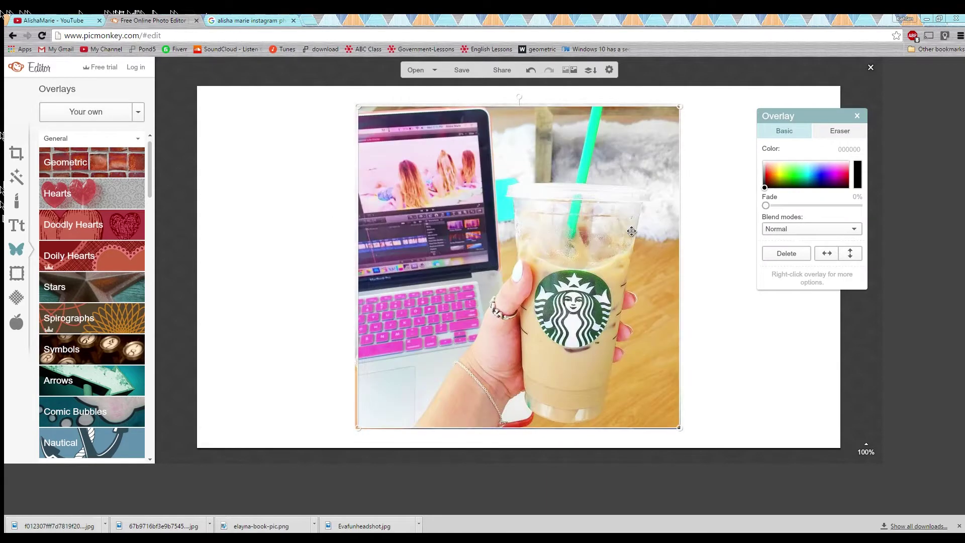
{"action": "left_click_drag", "start_coordinate": [553, 242], "coordinate": [387, 221]}
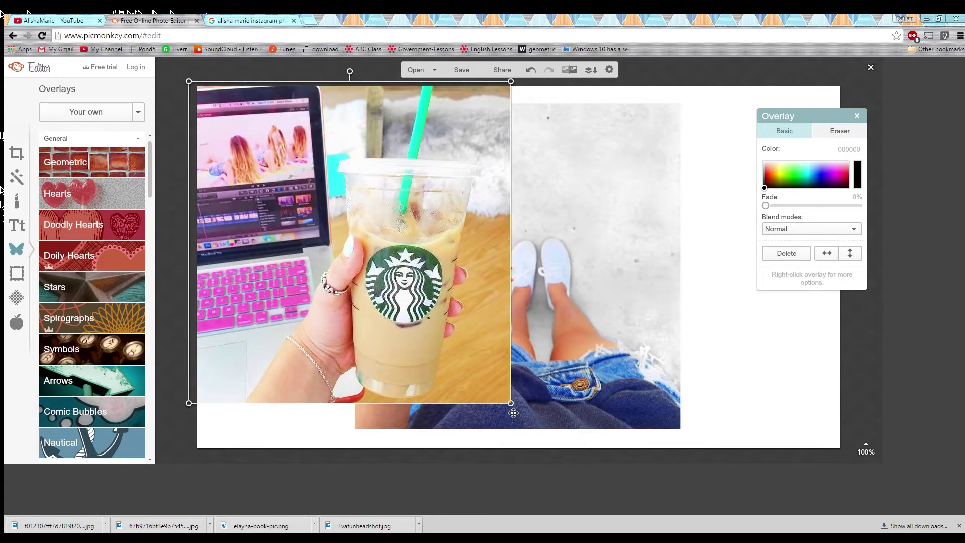
{"action": "left_click_drag", "start_coordinate": [512, 407], "coordinate": [535, 451]}
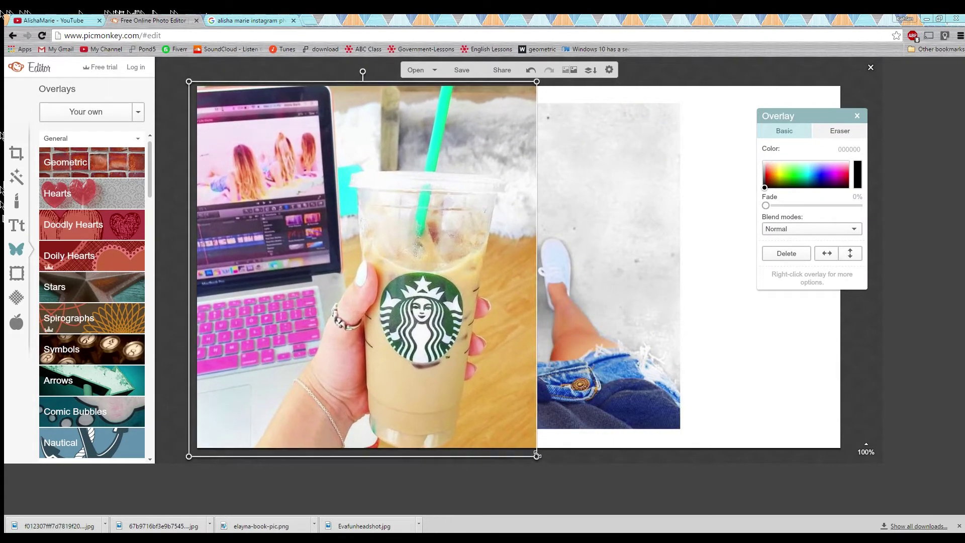
{"action": "key", "text": "ctrl+z"}
{"action": "left_click_drag", "start_coordinate": [500, 404], "coordinate": [558, 475]}
Enlarge the macaron photo and place it so it fills the right half of the canvas.
{"action": "left_click_drag", "start_coordinate": [641, 313], "coordinate": [857, 343]}
{"action": "left_click_drag", "start_coordinate": [779, 217], "coordinate": [752, 154]}
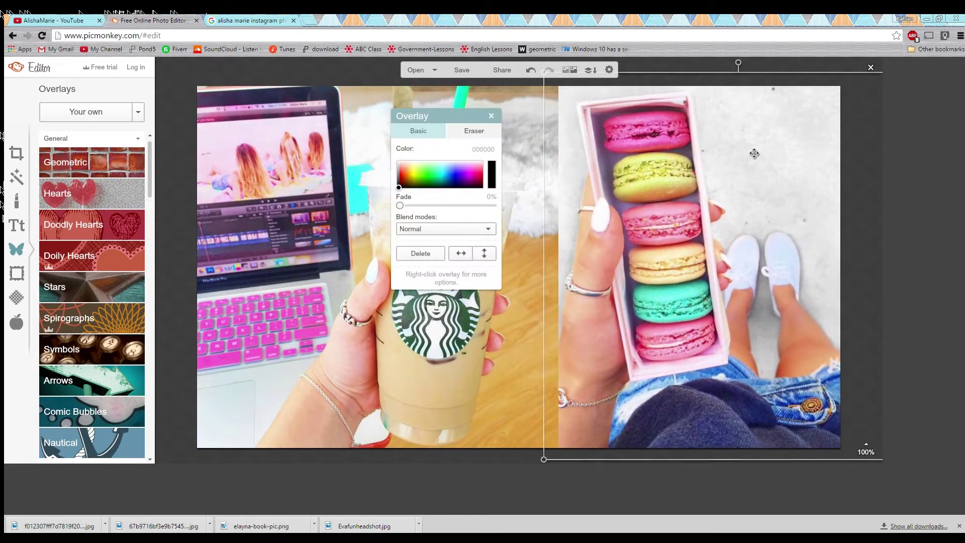
{"action": "left_click", "coordinate": [491, 116]}
Add a geometric rectangle overlay and reshape it into a thin vertical strip spanning the canvas height.
{"action": "left_click", "coordinate": [50, 20]}
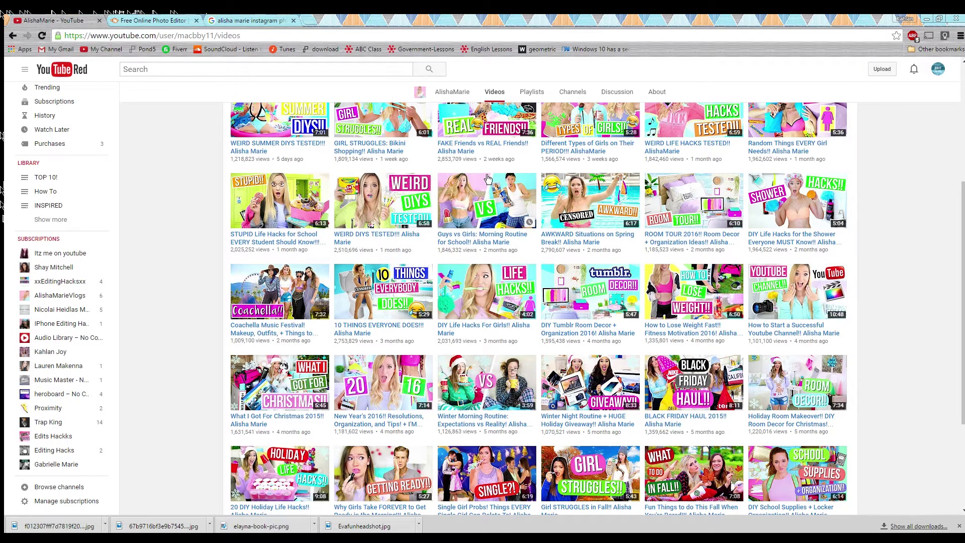
{"action": "left_click", "coordinate": [171, 14]}
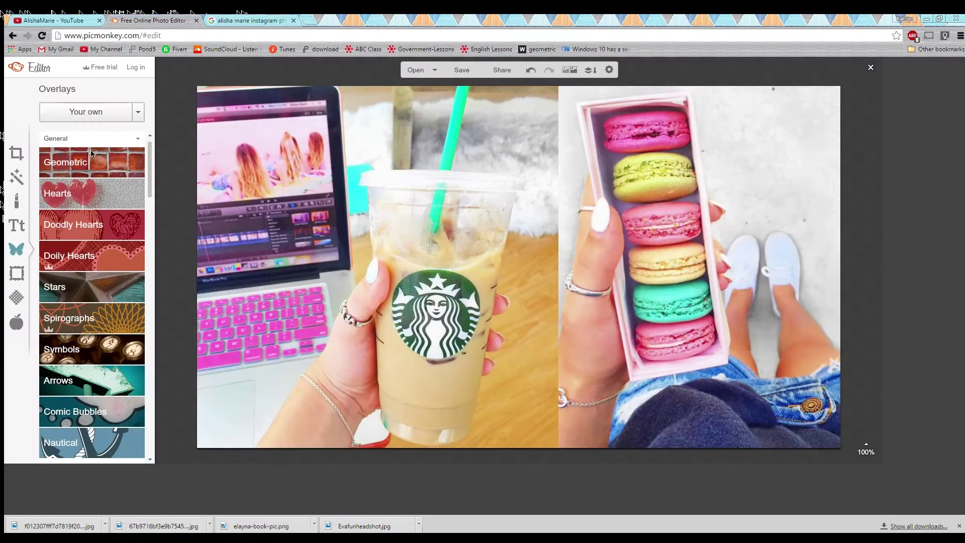
{"action": "left_click", "coordinate": [75, 166]}
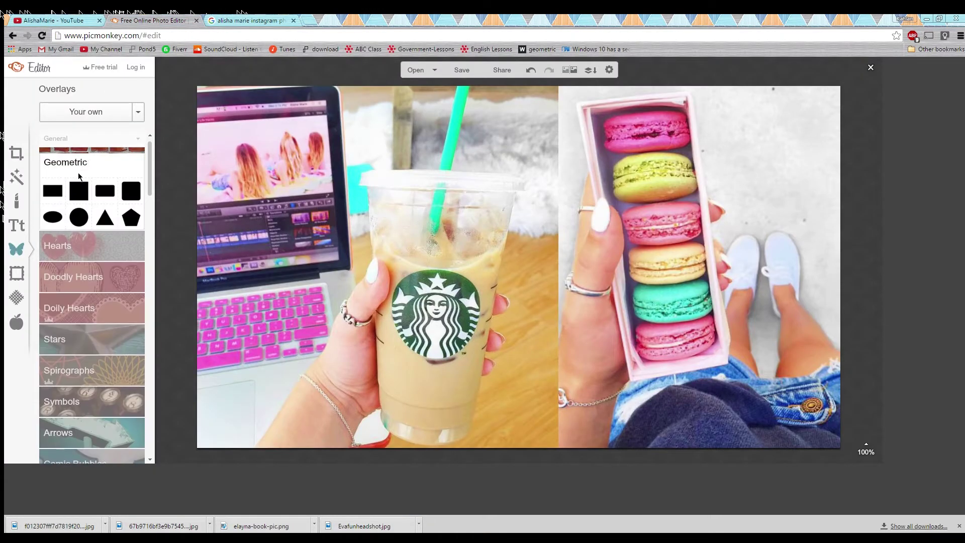
{"action": "left_click", "coordinate": [79, 187]}
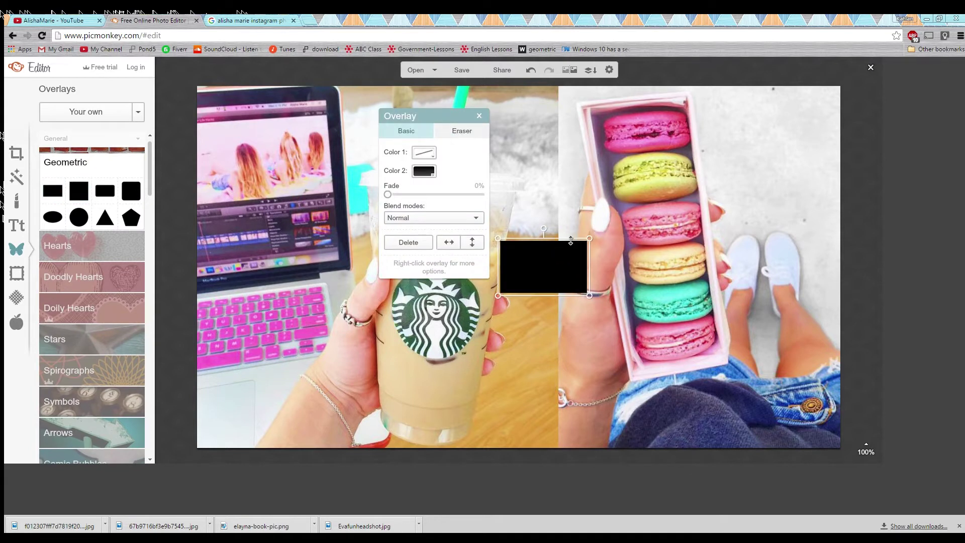
{"action": "left_click_drag", "start_coordinate": [589, 238], "coordinate": [508, 72]}
{"action": "left_click_drag", "start_coordinate": [501, 291], "coordinate": [507, 475]}
Color the strip white and tilt it into a diagonal divider between the two photos.
{"action": "left_click", "coordinate": [425, 174]}
{"action": "left_click", "coordinate": [417, 170]}
{"action": "left_click", "coordinate": [417, 171]}
{"action": "left_click", "coordinate": [413, 232]}
{"action": "left_click", "coordinate": [413, 262]}
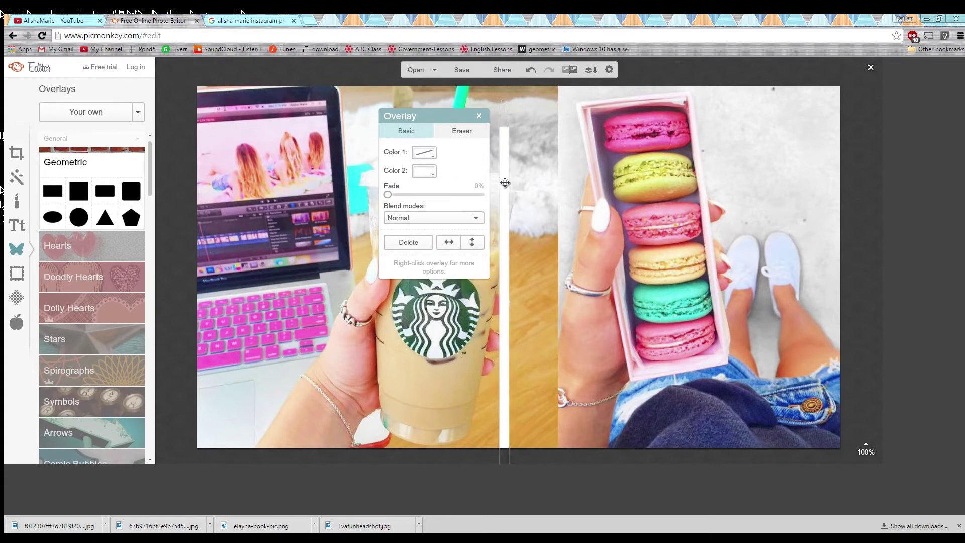
{"action": "left_click_drag", "start_coordinate": [504, 101], "coordinate": [619, 70]}
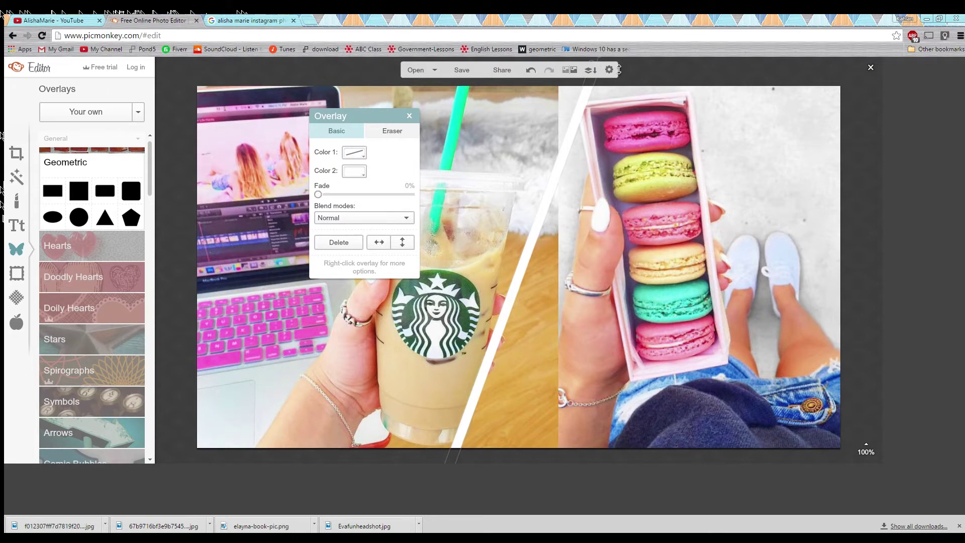
{"action": "left_click", "coordinate": [408, 116]}
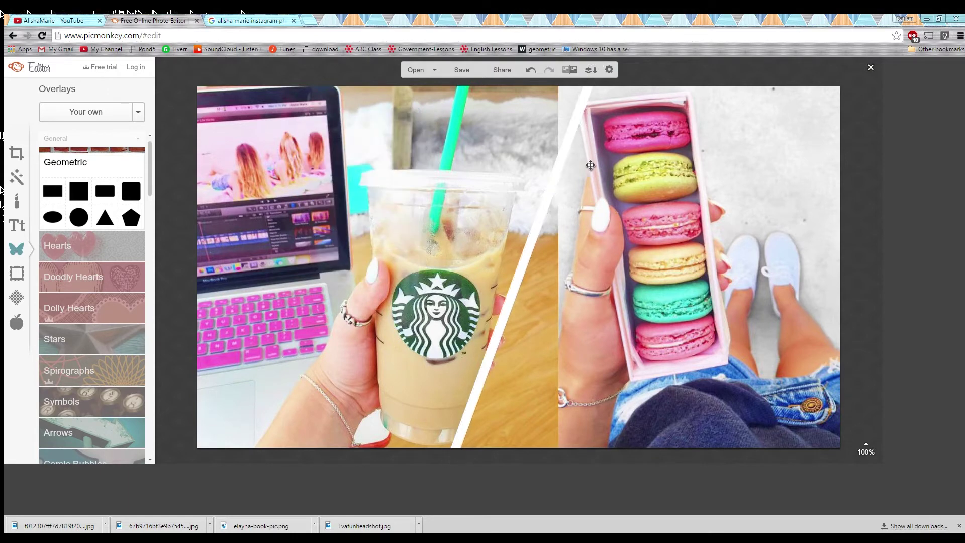
Set the eraser size to 69 for the coffee photo overlay.
{"action": "left_click", "coordinate": [516, 117]}
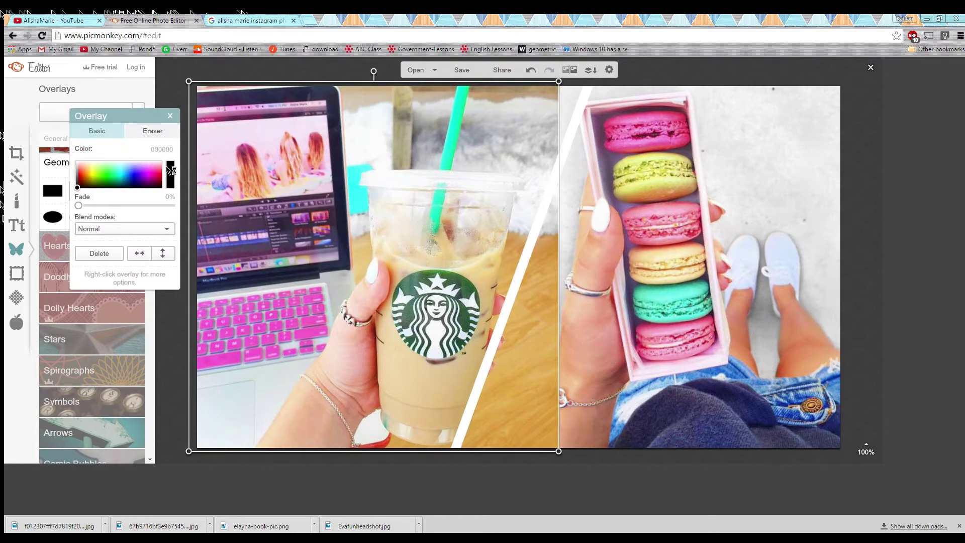
{"action": "left_click", "coordinate": [151, 132]}
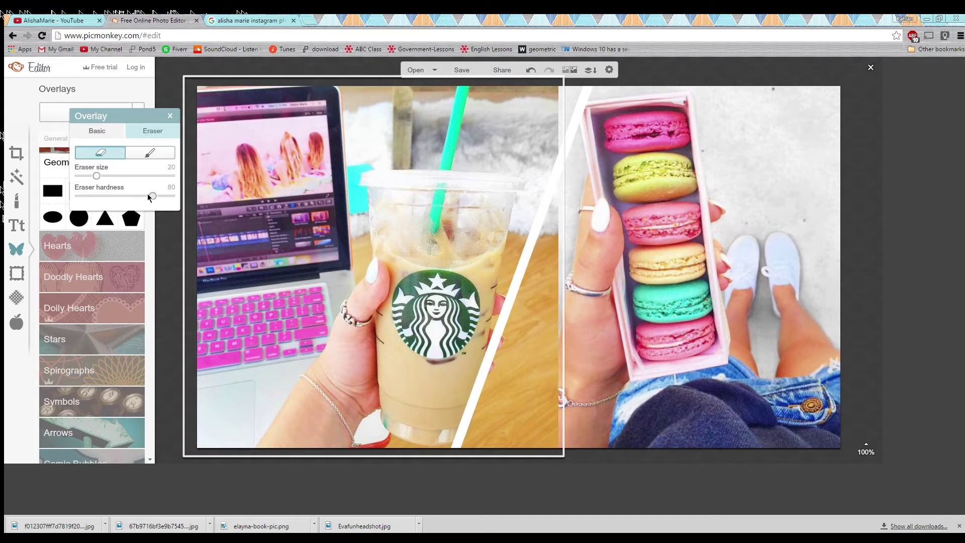
{"action": "left_click_drag", "start_coordinate": [98, 174], "coordinate": [143, 176]}
{"action": "left_click", "coordinate": [170, 116]}
Enlarge the coffee photo until its right edge reaches the upper end of the diagonal divider.
{"action": "left_click", "coordinate": [498, 131]}
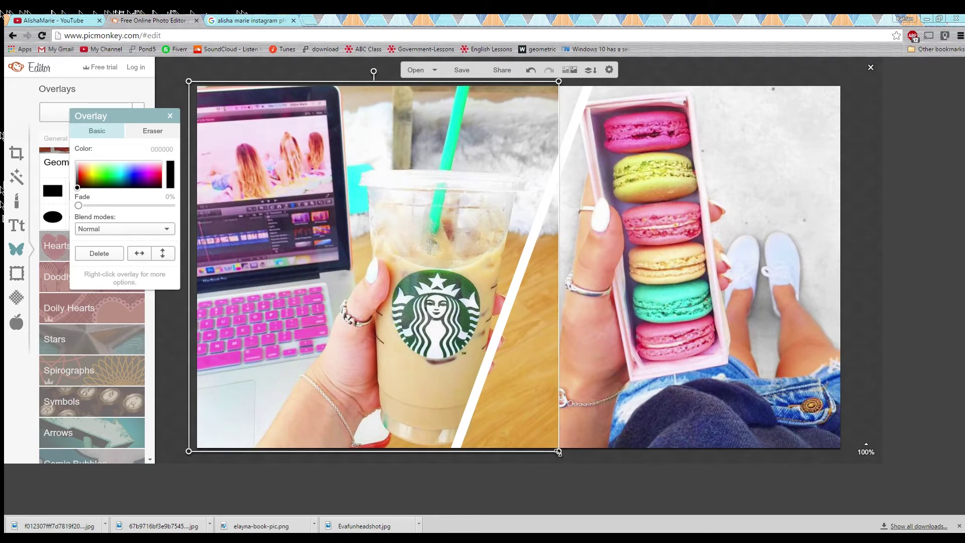
{"action": "left_click_drag", "start_coordinate": [559, 452], "coordinate": [593, 473]}
{"action": "left_click", "coordinate": [167, 113]}
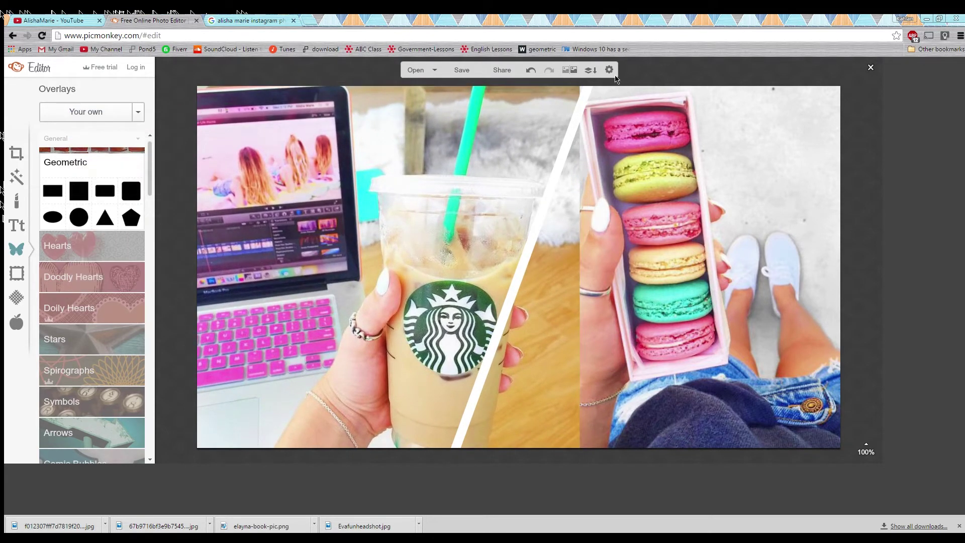
{"action": "left_click", "coordinate": [535, 109]}
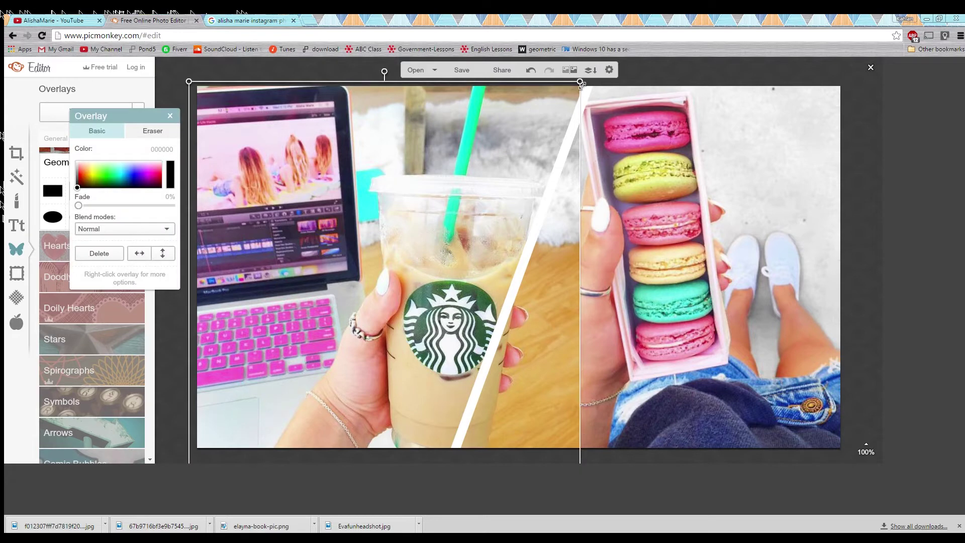
{"action": "left_click_drag", "start_coordinate": [578, 80], "coordinate": [585, 76]}
{"action": "left_click", "coordinate": [168, 113]}
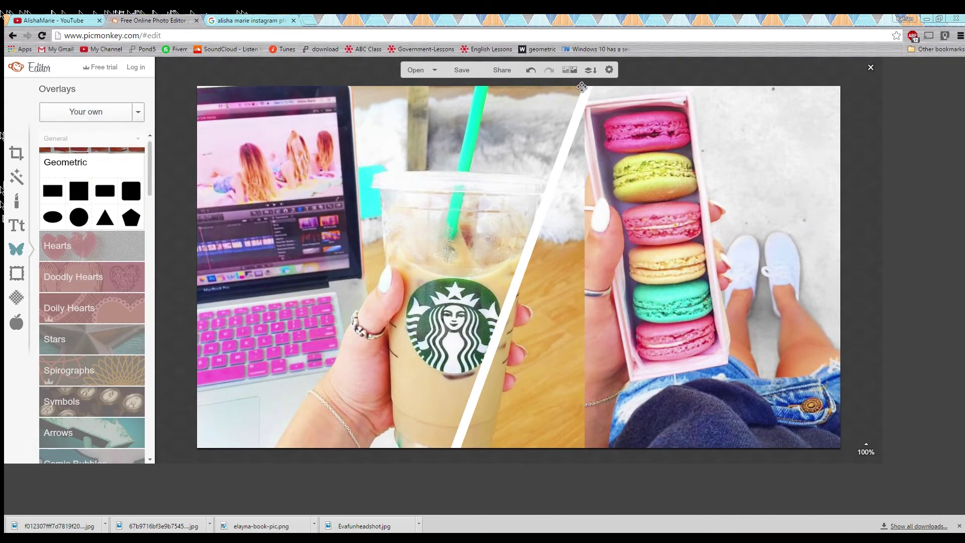
Set the eraser hardness to 100 and erase the part of the coffee photo right of the divider.
{"action": "left_click", "coordinate": [382, 196]}
{"action": "left_click", "coordinate": [141, 131]}
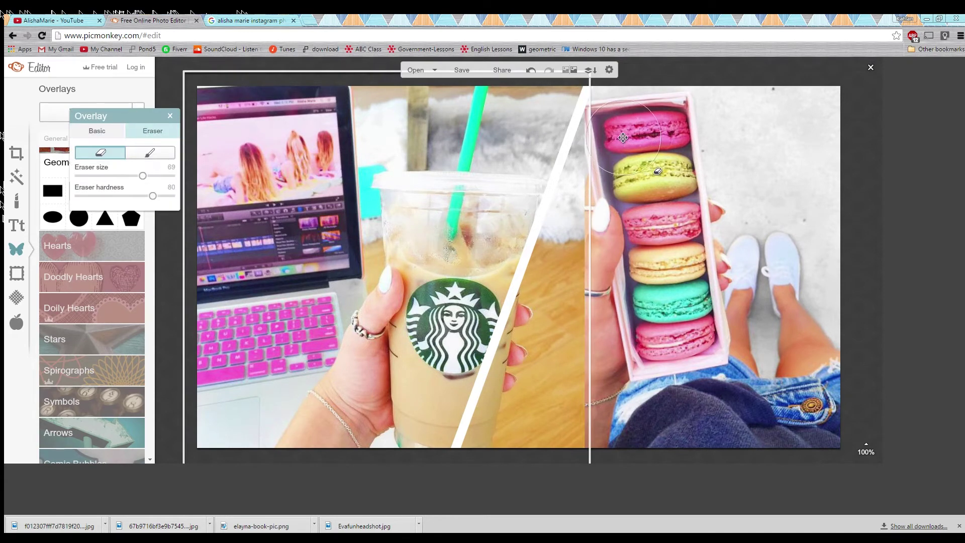
{"action": "left_click_drag", "start_coordinate": [621, 133], "coordinate": [612, 142]}
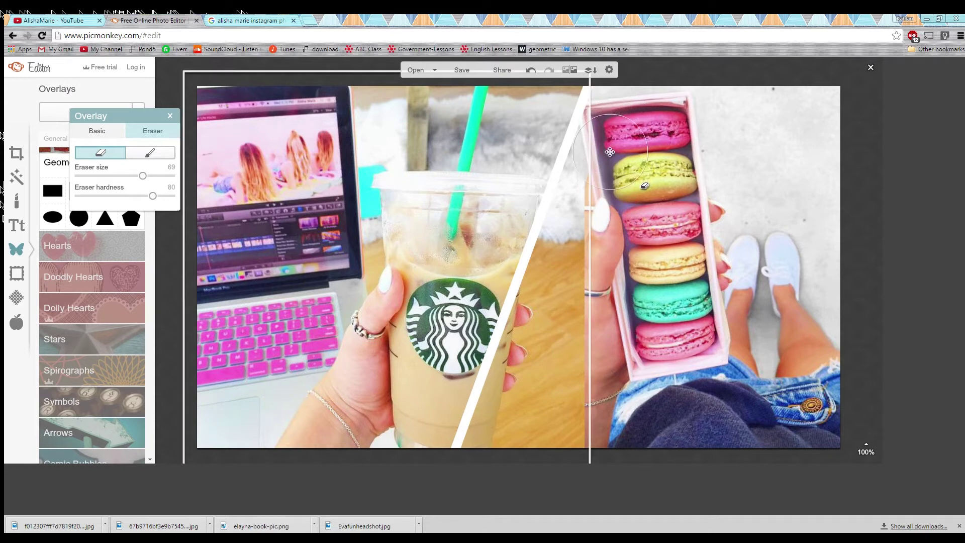
{"action": "left_click_drag", "start_coordinate": [153, 196], "coordinate": [190, 198]}
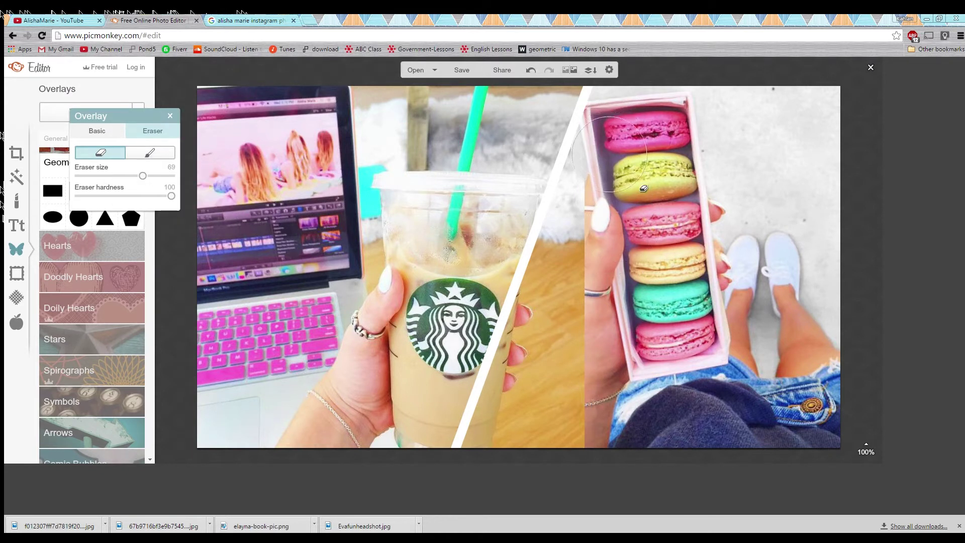
{"action": "mouse_move", "coordinate": [632, 211]}
{"action": "left_mouse_down"}
{"action": "mouse_move", "coordinate": [552, 417]}
{"action": "mouse_move", "coordinate": [527, 455]}
{"action": "mouse_move", "coordinate": [609, 455]}
{"action": "left_mouse_up"}
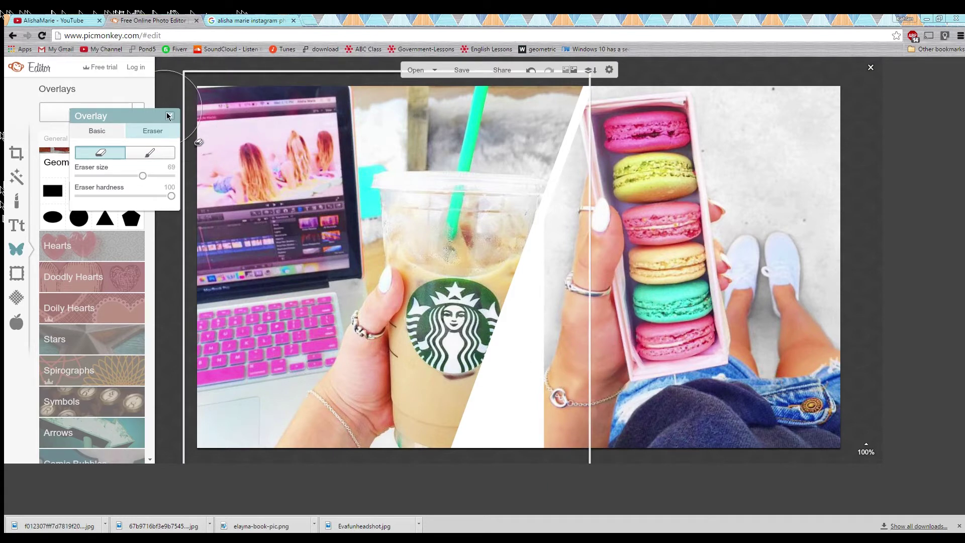
Enlarge the macaron photo so it extends left to the lower end of the diagonal divider.
{"action": "left_click", "coordinate": [690, 160]}
{"action": "left_click", "coordinate": [755, 164]}
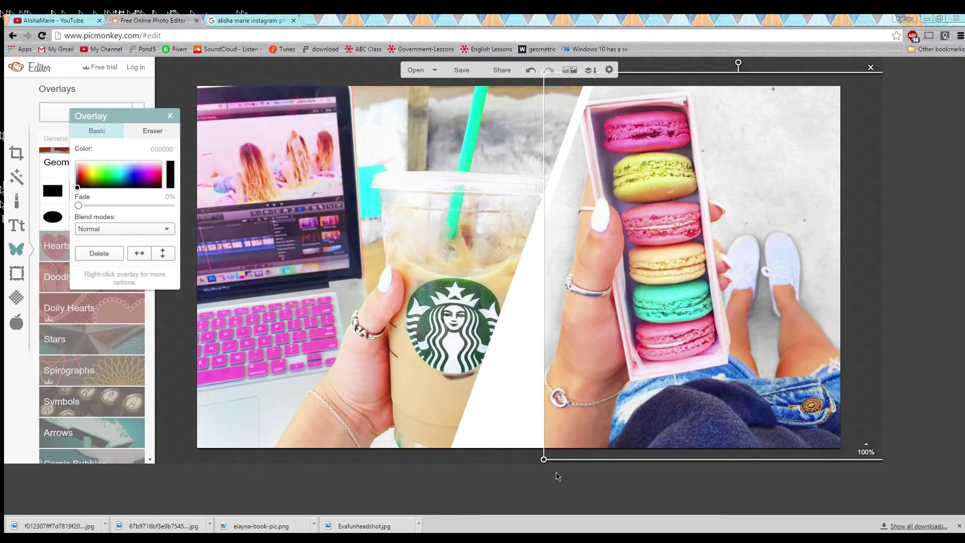
{"action": "left_click_drag", "start_coordinate": [540, 452], "coordinate": [453, 463]}
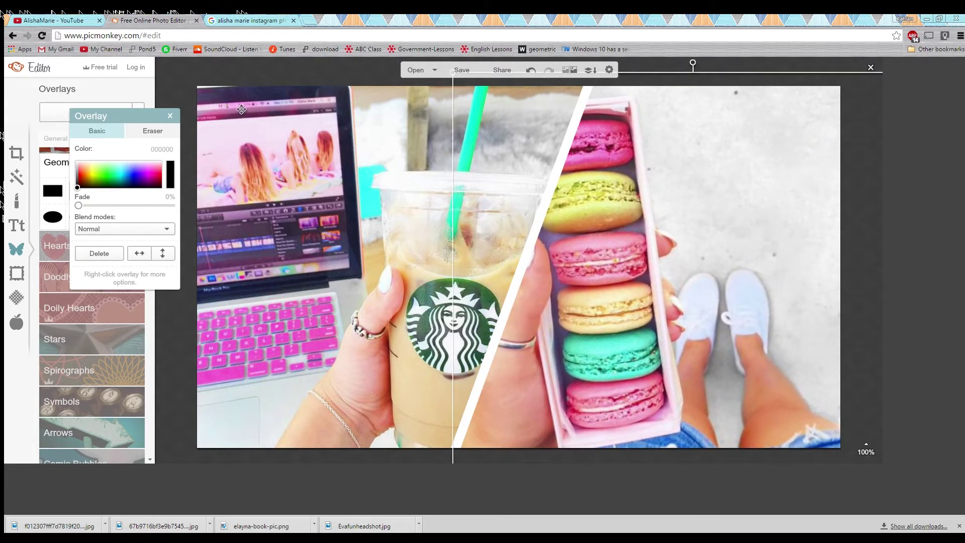
Enlarge the macaron photo, tilt it clockwise roughly parallel to the divider, and reposition it to fill the area right of the divider.
{"action": "left_click_drag", "start_coordinate": [575, 186], "coordinate": [674, 117]}
{"action": "left_click_drag", "start_coordinate": [716, 196], "coordinate": [695, 287]}
{"action": "left_click_drag", "start_coordinate": [712, 81], "coordinate": [731, 127]}
{"action": "left_click_drag", "start_coordinate": [606, 145], "coordinate": [604, 216]}
{"action": "left_click_drag", "start_coordinate": [766, 123], "coordinate": [817, 146]}
{"action": "left_click_drag", "start_coordinate": [745, 185], "coordinate": [765, 111]}
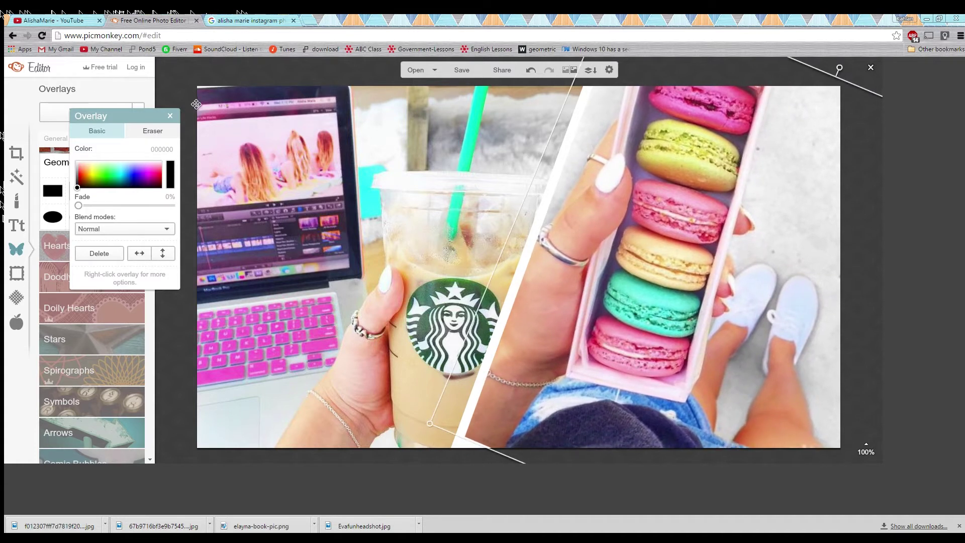
Enlarge the tilted macaron photo slightly to cover the gap at the divider's lower end.
{"action": "left_click", "coordinate": [822, 200]}
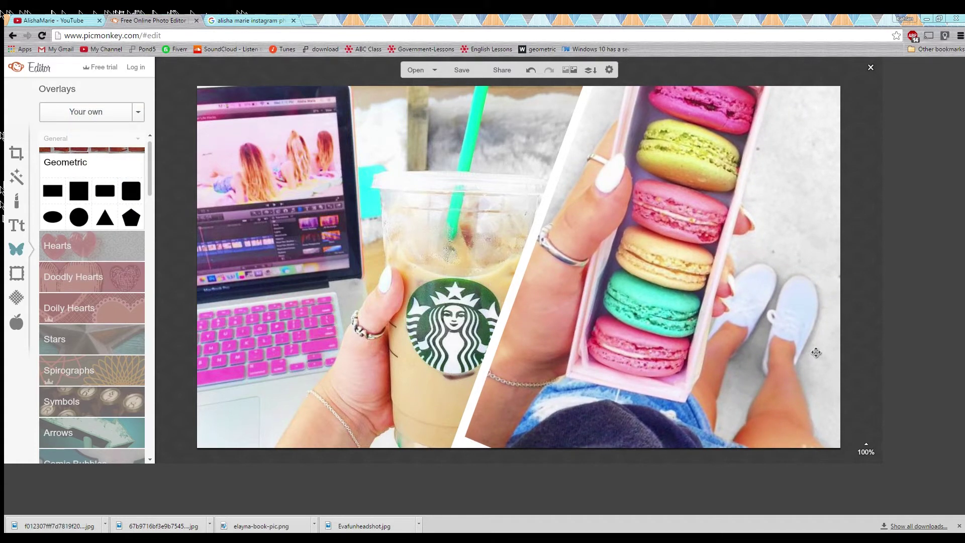
{"action": "left_click", "coordinate": [590, 344]}
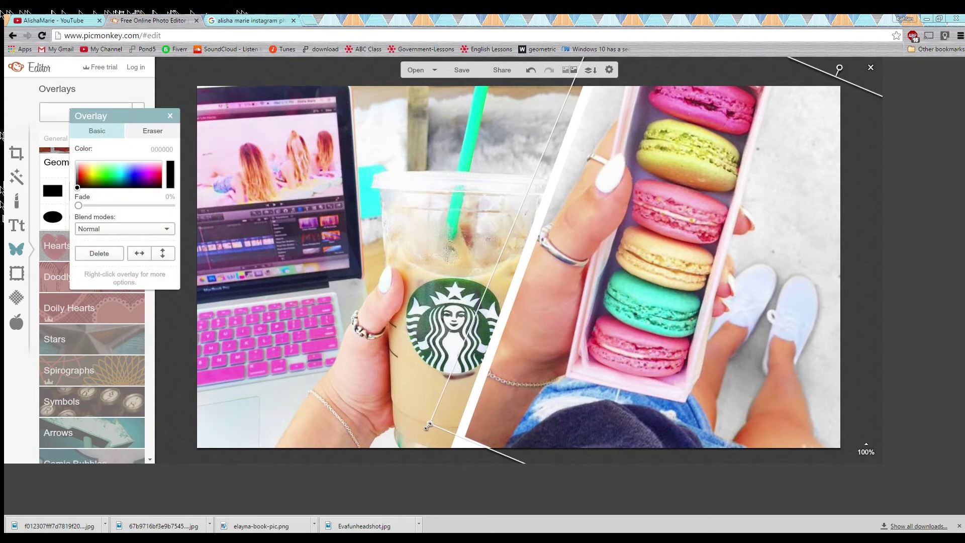
{"action": "left_click_drag", "start_coordinate": [429, 426], "coordinate": [411, 431]}
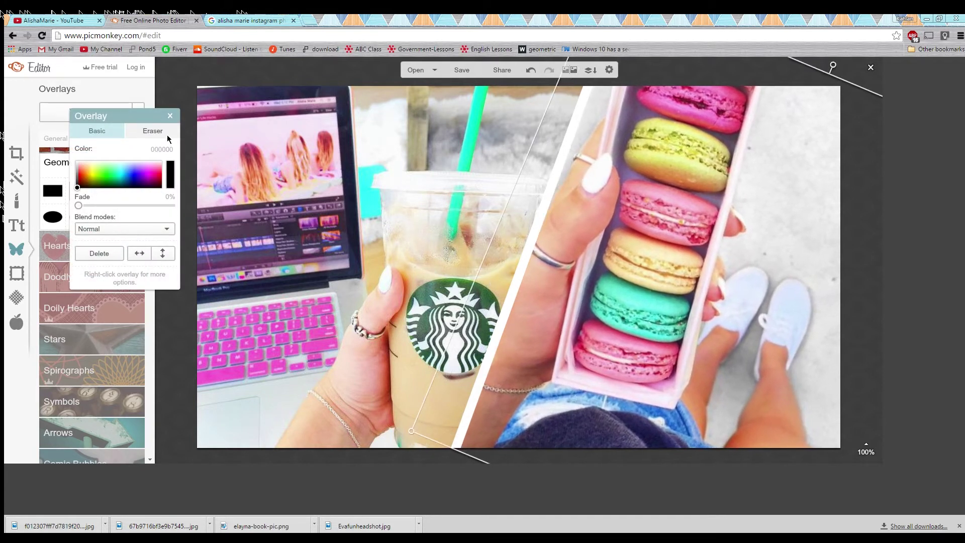
{"action": "left_click", "coordinate": [170, 116]}
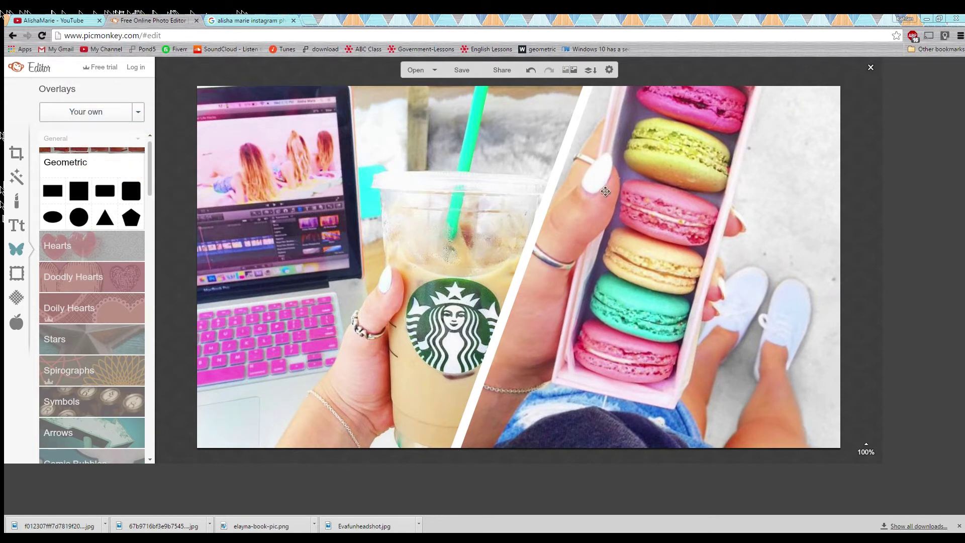
Check the AlishaMarie thumbnails on YouTube, then return to PicMonkey and add an enlarged rectangle overlay across the divider.
{"action": "left_click", "coordinate": [32, 20]}
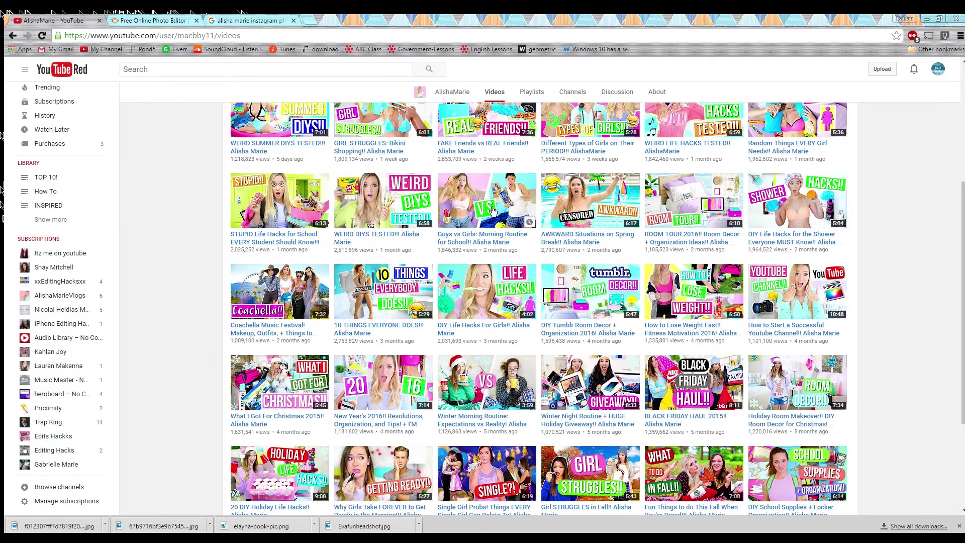
{"action": "left_click", "coordinate": [168, 20]}
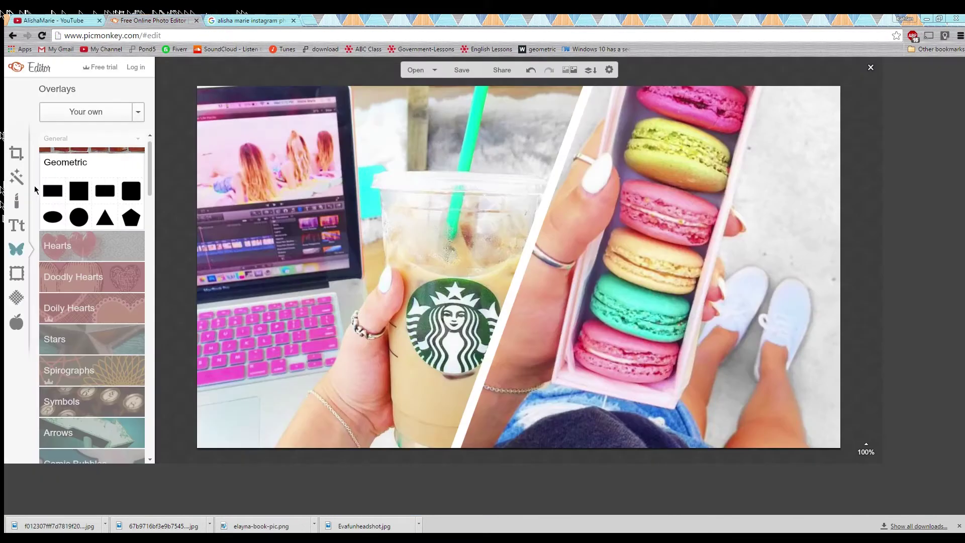
{"action": "left_click", "coordinate": [52, 190]}
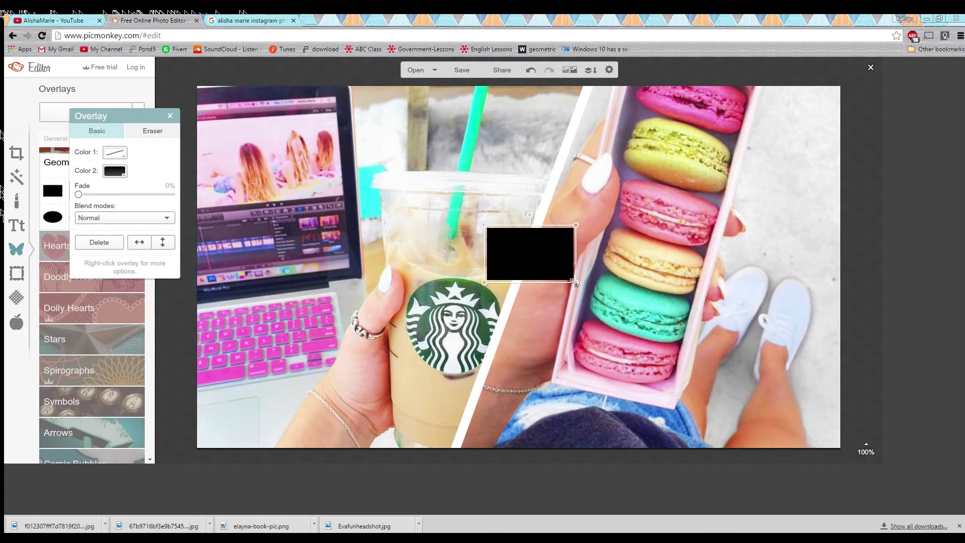
{"action": "left_click_drag", "start_coordinate": [574, 283], "coordinate": [617, 321]}
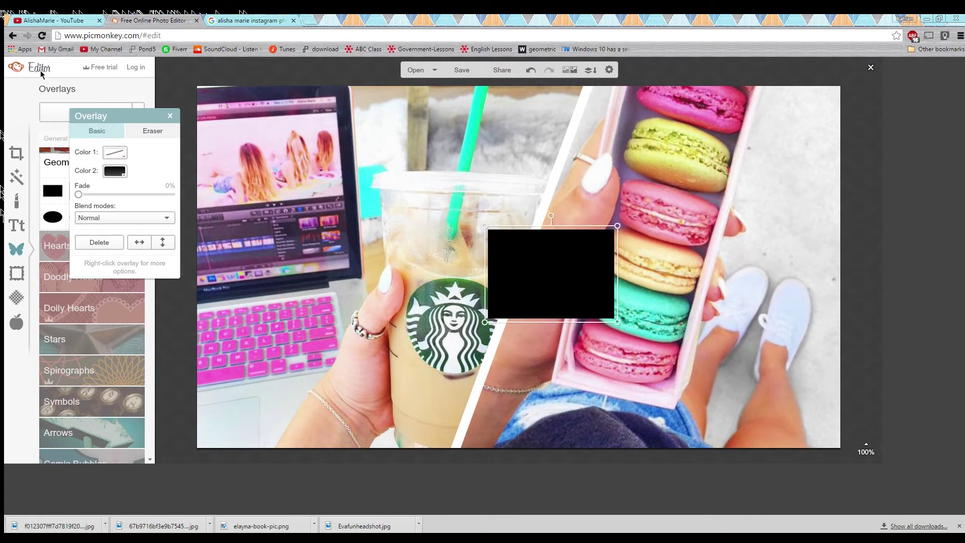
Fill the rectangle with bright green 54ff00 and give it a white outline.
{"action": "left_click", "coordinate": [113, 172]}
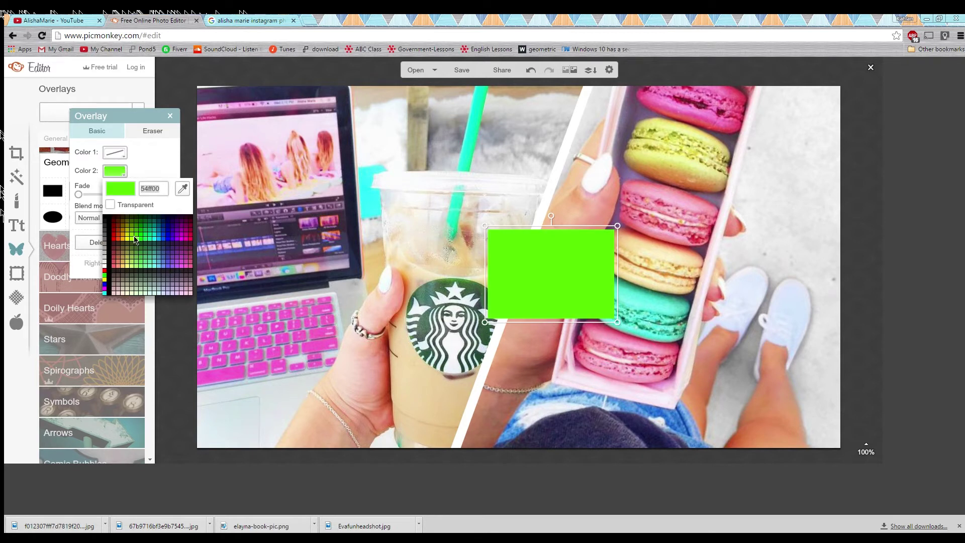
{"action": "left_click", "coordinate": [135, 239]}
{"action": "left_click", "coordinate": [107, 151]}
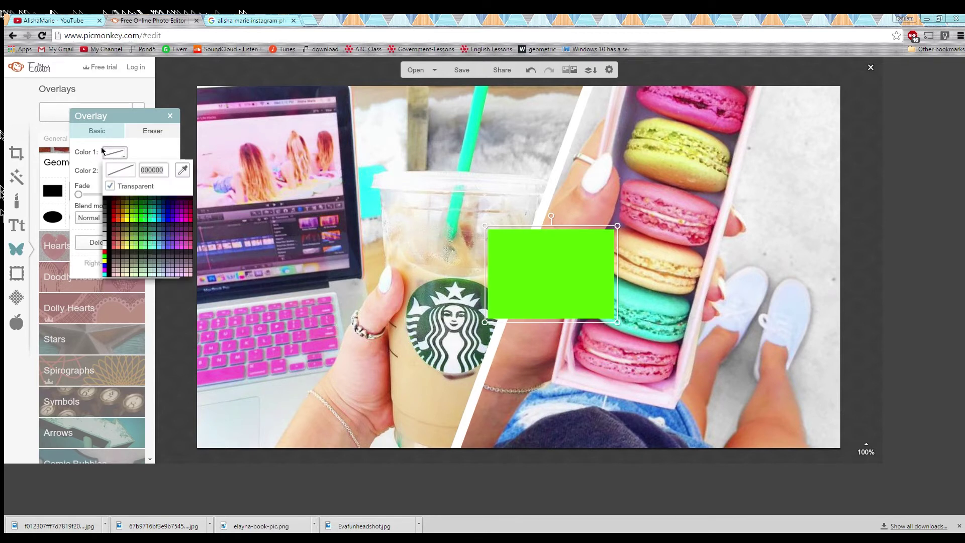
{"action": "left_click", "coordinate": [101, 243]}
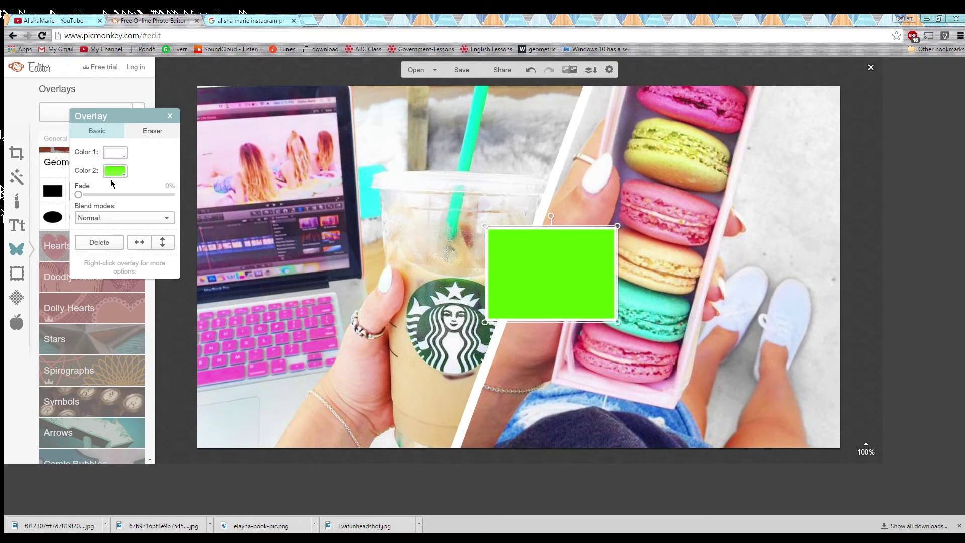
{"action": "left_click", "coordinate": [110, 150]}
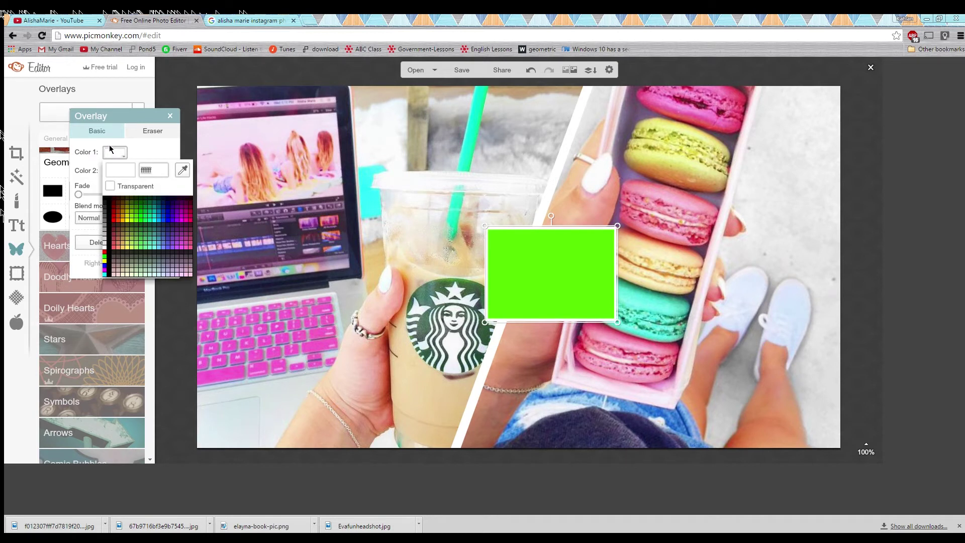
{"action": "left_click", "coordinate": [144, 141]}
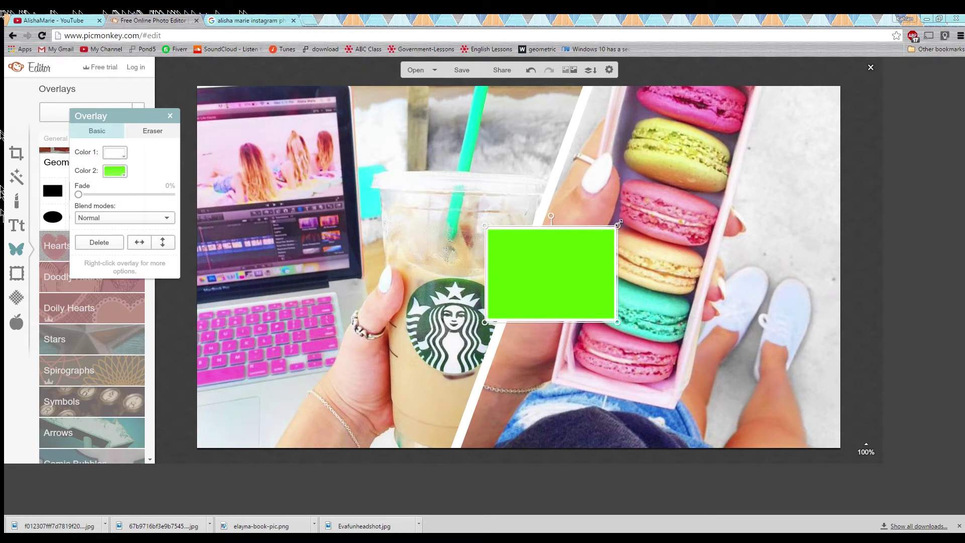
Reduce the green rectangle's height, move it down over the divider, and compare it with the YouTube thumbnails.
{"action": "left_click_drag", "start_coordinate": [619, 222], "coordinate": [618, 231]}
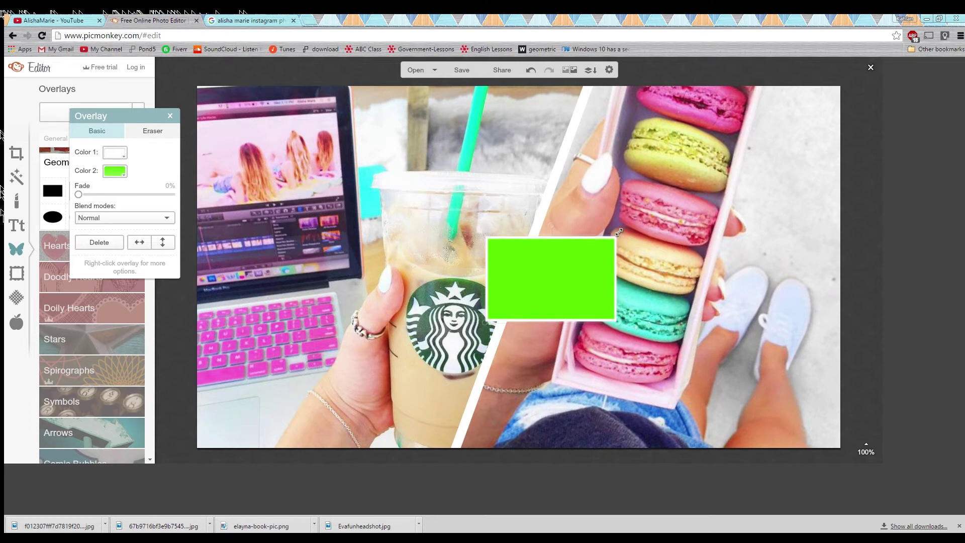
{"action": "left_click_drag", "start_coordinate": [579, 276], "coordinate": [533, 322]}
{"action": "left_click", "coordinate": [69, 15]}
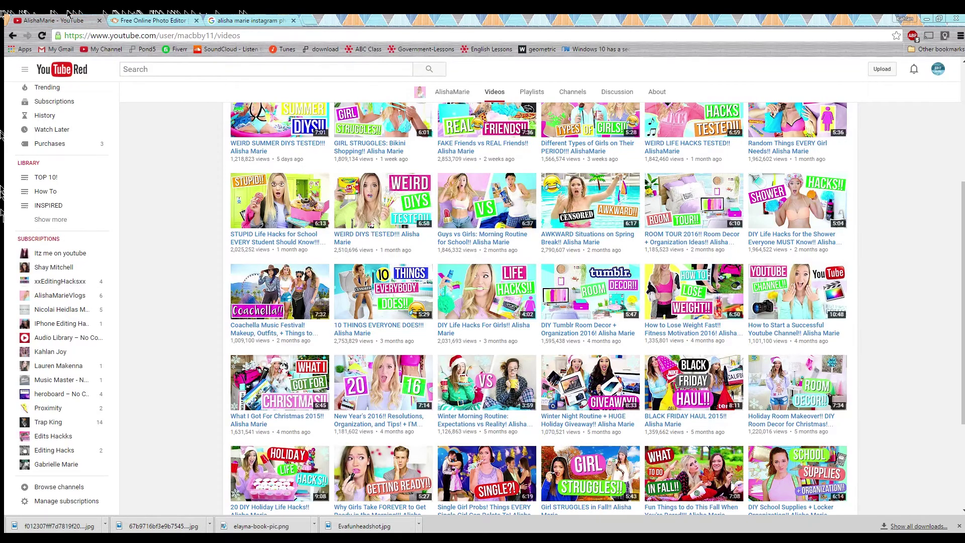
{"action": "left_click", "coordinate": [150, 20]}
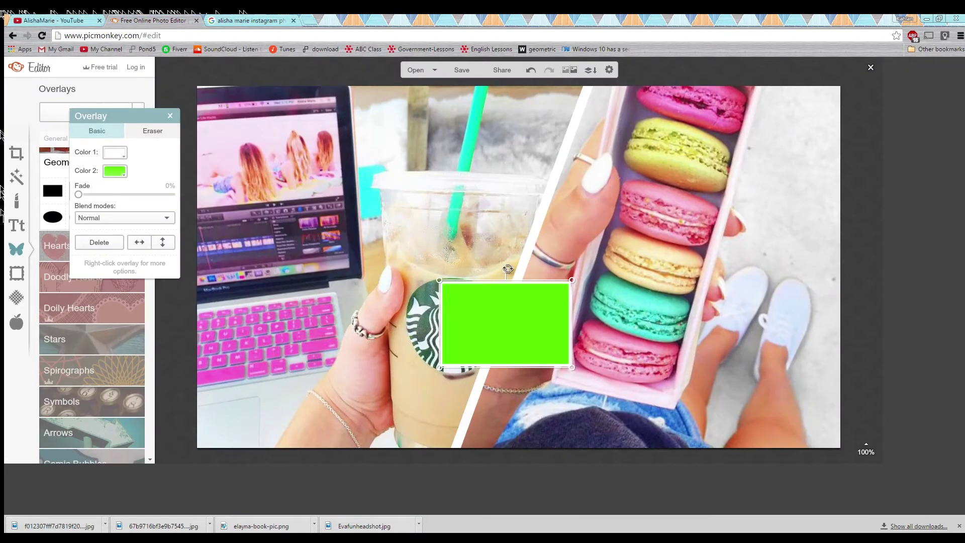
Tilt the green rectangle slightly counterclockwise and shift it a little up and right over the divider.
{"action": "left_click_drag", "start_coordinate": [507, 268], "coordinate": [496, 260]}
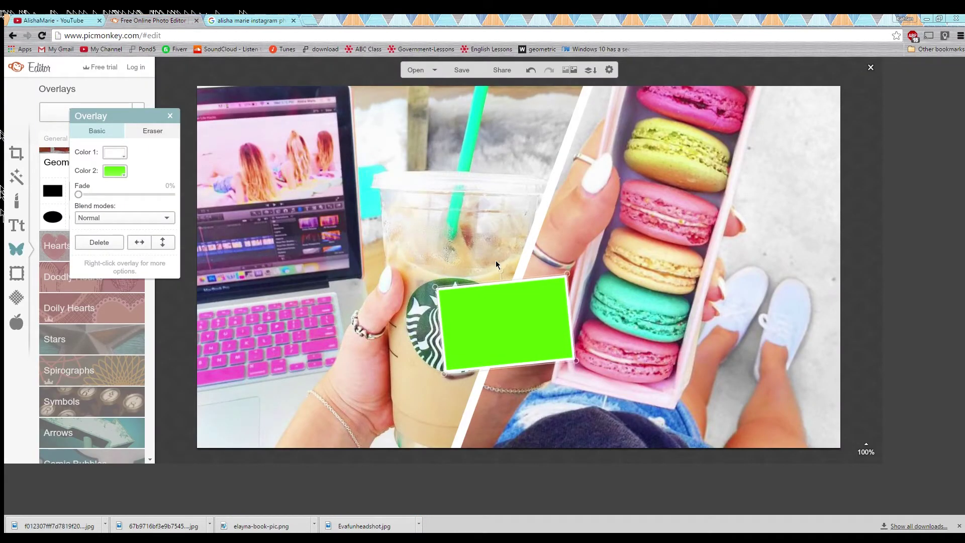
{"action": "mouse_move", "coordinate": [509, 326]}
{"action": "left_mouse_down"}
{"action": "mouse_move", "coordinate": [545, 267]}
{"action": "mouse_move", "coordinate": [510, 366]}
{"action": "mouse_move", "coordinate": [523, 316]}
{"action": "left_mouse_up"}
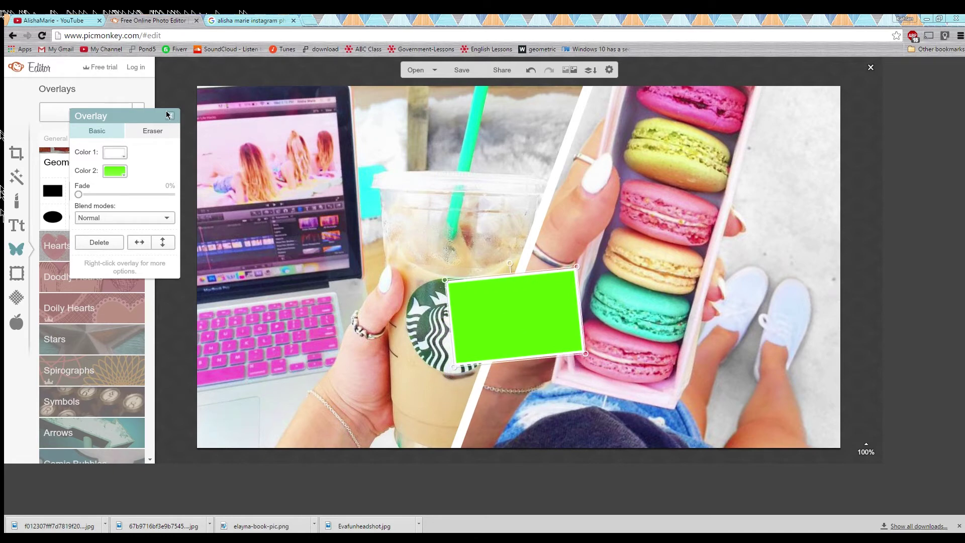
{"action": "left_click", "coordinate": [168, 113]}
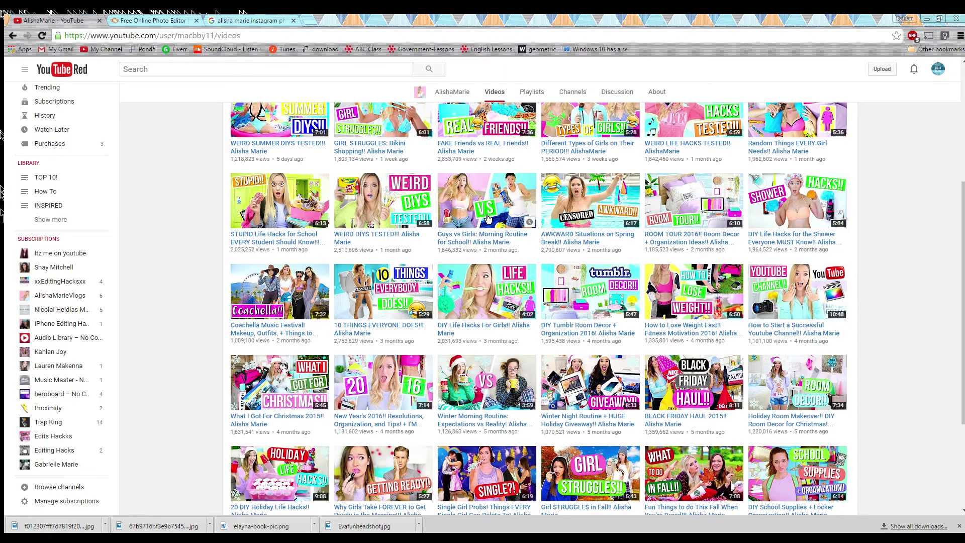
{"action": "left_click", "coordinate": [123, 17]}
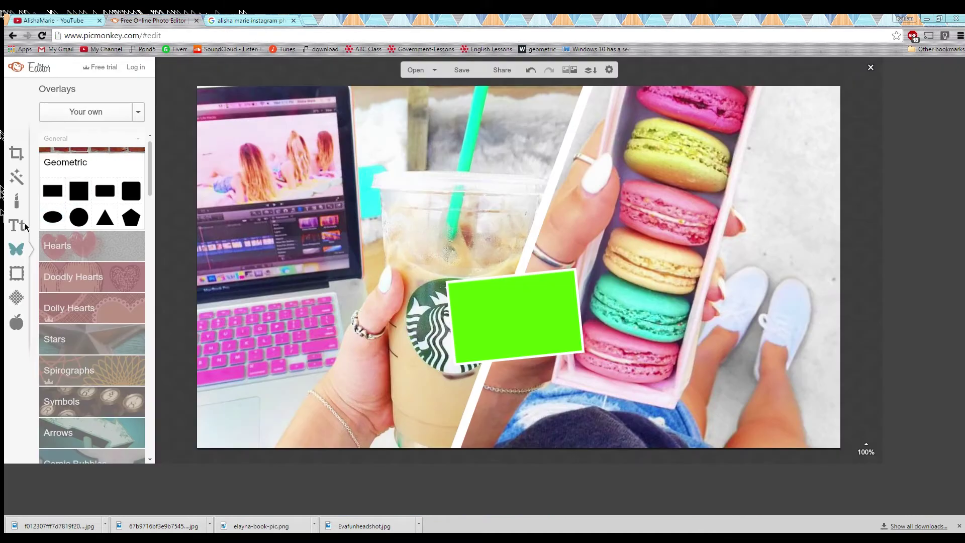
Add the text "VS" in the Bebas Neue font.
{"action": "left_click", "coordinate": [10, 225]}
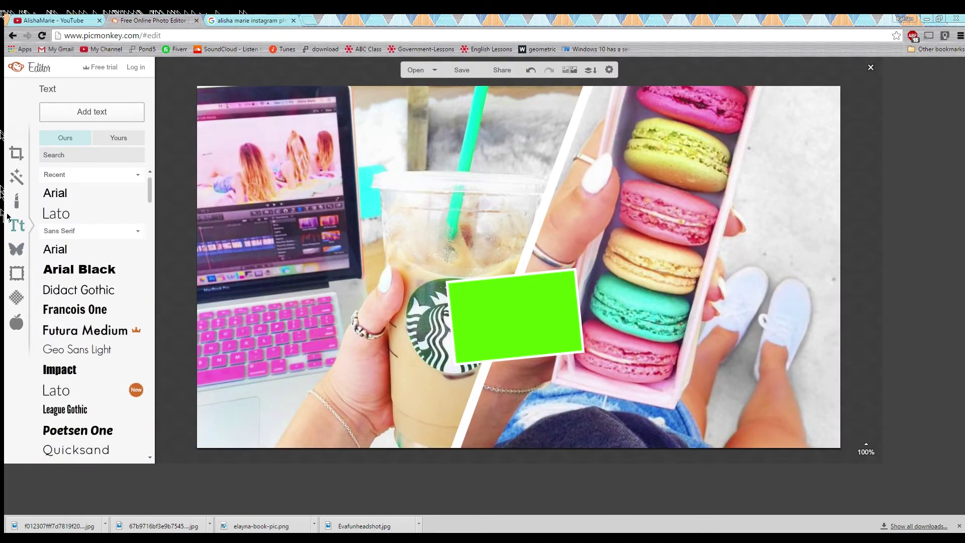
{"action": "left_click", "coordinate": [104, 140]}
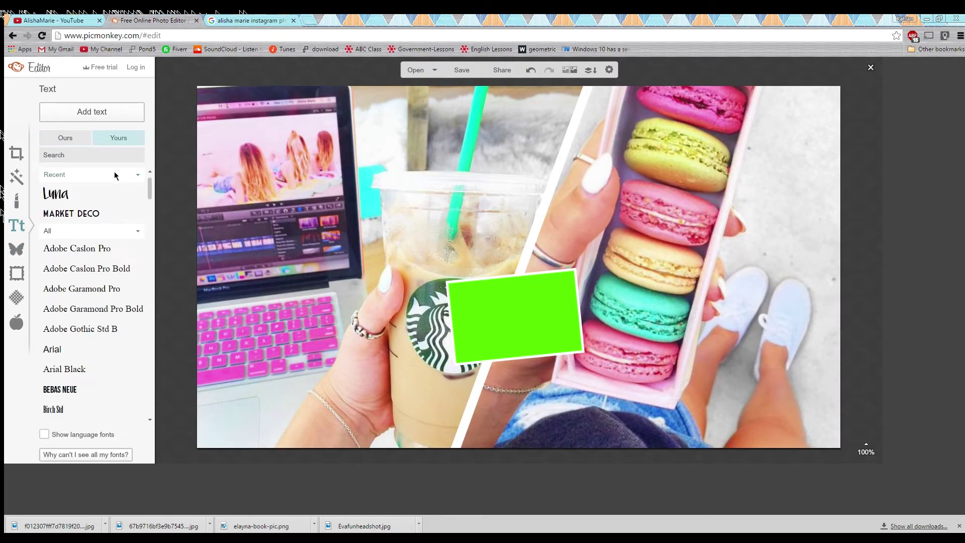
{"action": "left_click", "coordinate": [60, 389]}
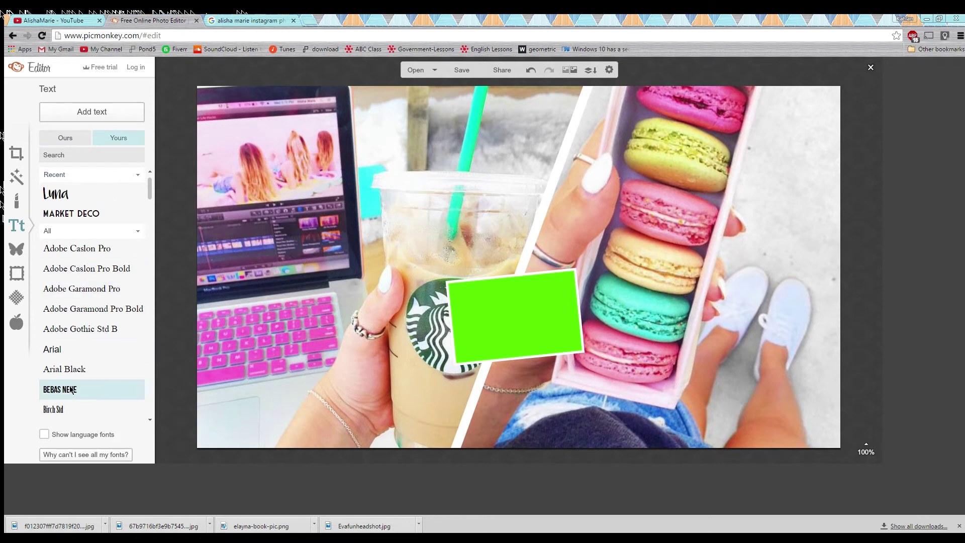
{"action": "left_click", "coordinate": [97, 117]}
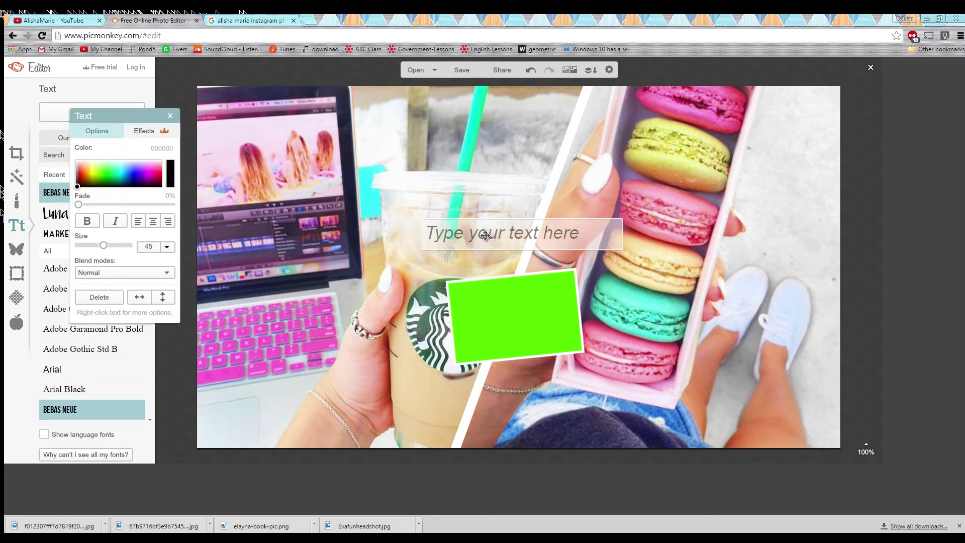
{"action": "type", "text": "VS"}
Change the VS text color to near-white fefcff.
{"action": "key", "text": "ctrl+a"}
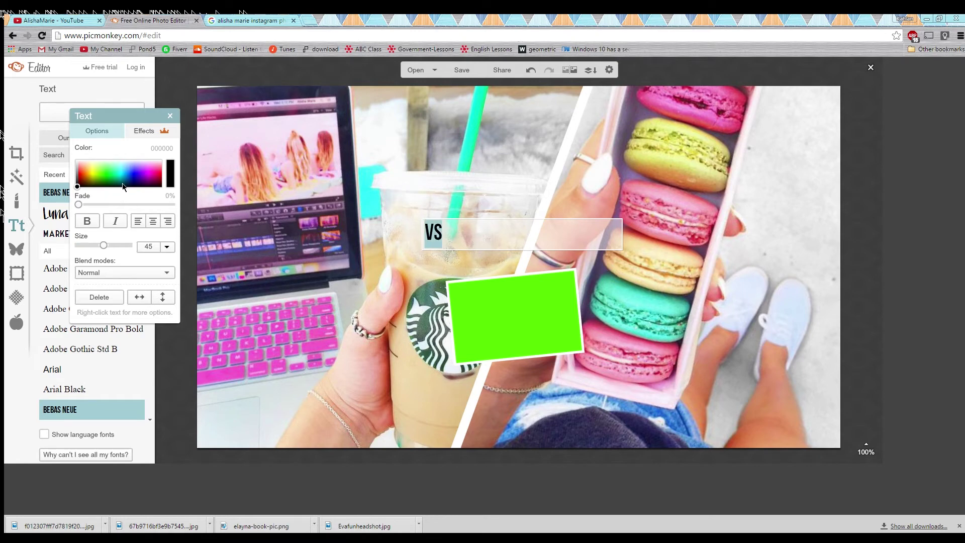
{"action": "left_click_drag", "start_coordinate": [126, 179], "coordinate": [148, 99]}
{"action": "left_click", "coordinate": [167, 115]}
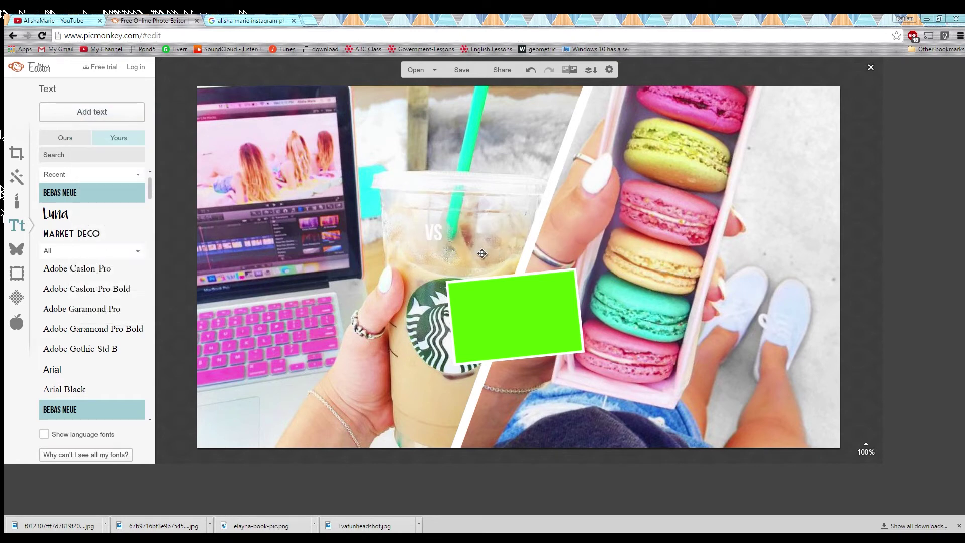
Enlarge the VS text to size 184 and place it on the green rectangle.
{"action": "left_click", "coordinate": [437, 232]}
{"action": "left_click_drag", "start_coordinate": [623, 229], "coordinate": [512, 150]}
{"action": "left_click_drag", "start_coordinate": [472, 180], "coordinate": [538, 307]}
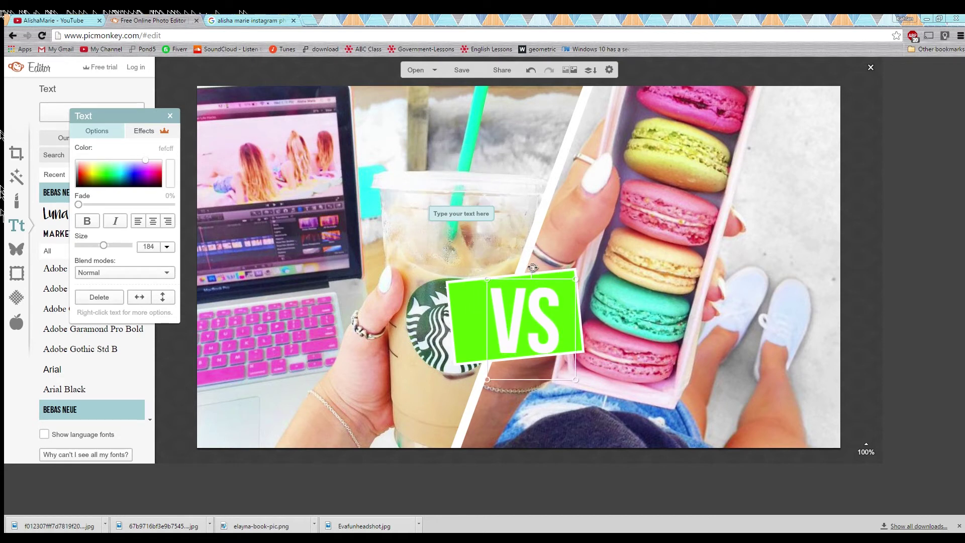
Tilt the VS text slightly counterclockwise to match the rectangle's angle, checking the reference thumbnails on YouTube.
{"action": "left_click_drag", "start_coordinate": [533, 267], "coordinate": [527, 266]}
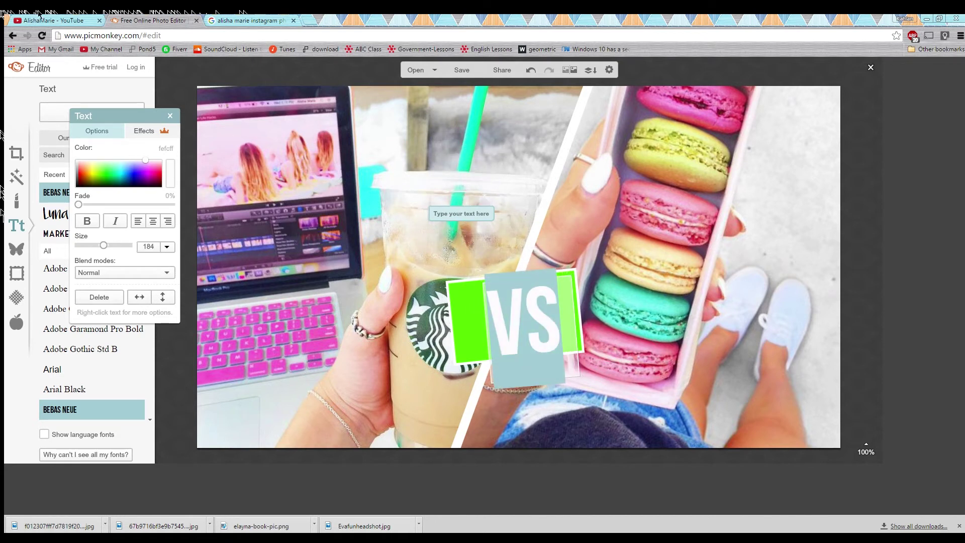
{"action": "left_click", "coordinate": [19, 16]}
{"action": "left_click", "coordinate": [155, 17]}
{"action": "left_click", "coordinate": [169, 115]}
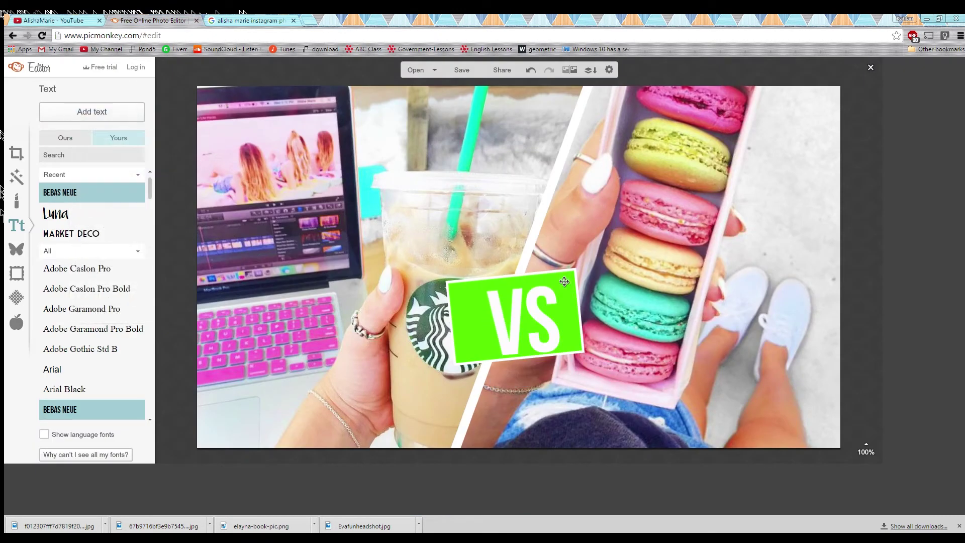
Enlarge the VS text to size 197 and center it on the green rectangle.
{"action": "left_click", "coordinate": [535, 293]}
{"action": "left_click_drag", "start_coordinate": [573, 273], "coordinate": [581, 267]}
{"action": "left_click_drag", "start_coordinate": [524, 302], "coordinate": [519, 302]}
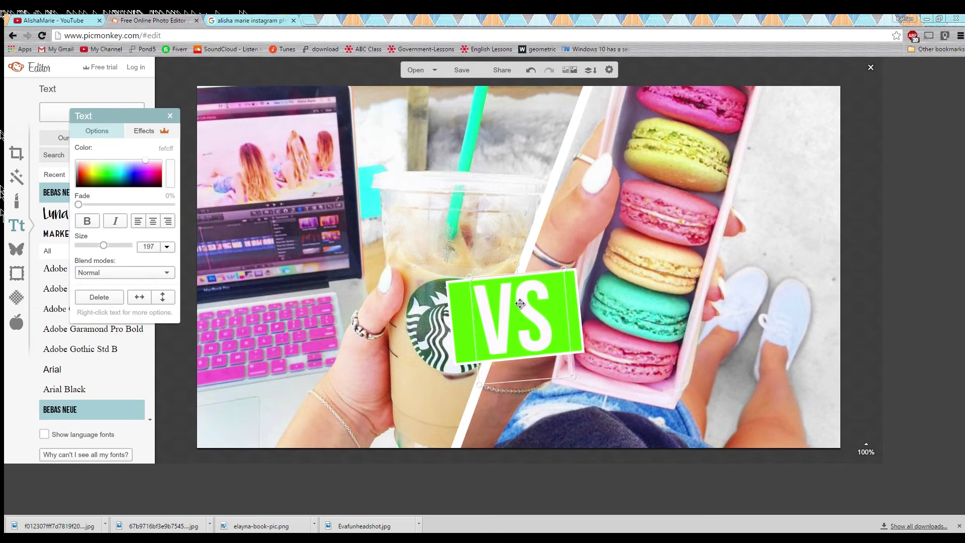
{"action": "left_click", "coordinate": [170, 115]}
Duplicate the VS text and color the copy near-black 00040b.
{"action": "left_click", "coordinate": [502, 307]}
{"action": "left_click", "coordinate": [538, 402]}
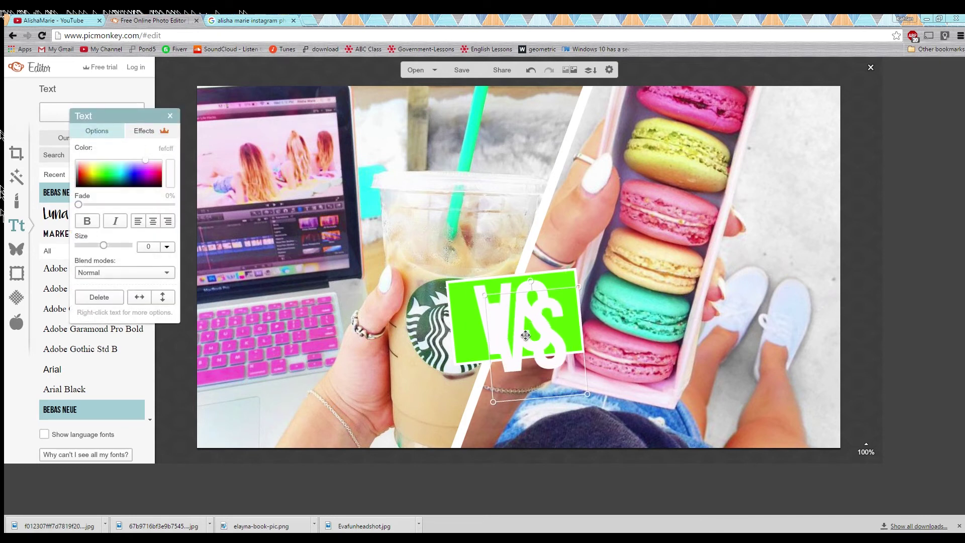
{"action": "double_click", "coordinate": [525, 334]}
{"action": "left_click_drag", "start_coordinate": [121, 165], "coordinate": [129, 186]}
{"action": "left_click", "coordinate": [170, 116]}
Align the dark VS copy closely behind the white VS text so it forms a thin shadow.
{"action": "left_click_drag", "start_coordinate": [550, 348], "coordinate": [543, 327]}
{"action": "left_click", "coordinate": [169, 116]}
{"action": "left_click", "coordinate": [565, 361]}
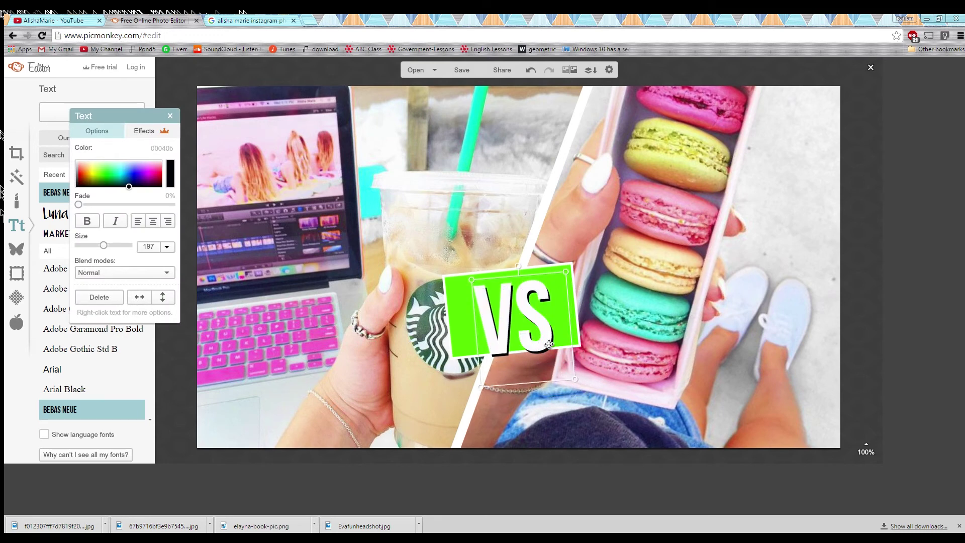
{"action": "left_click_drag", "start_coordinate": [539, 336], "coordinate": [535, 333]}
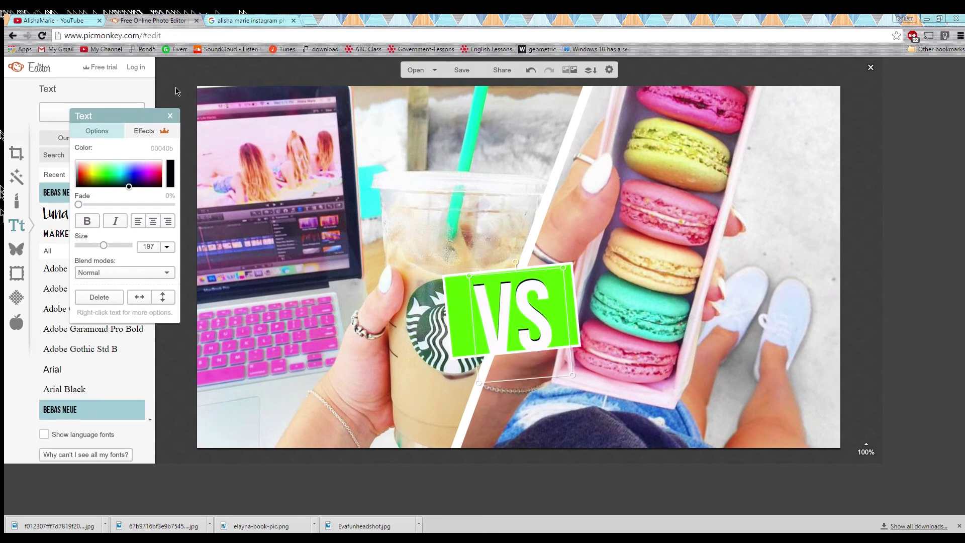
Shift the white VS text slightly up and left, and nudge the dark copy upward for a thin, even shadow.
{"action": "left_click", "coordinate": [170, 115]}
{"action": "left_click", "coordinate": [540, 320]}
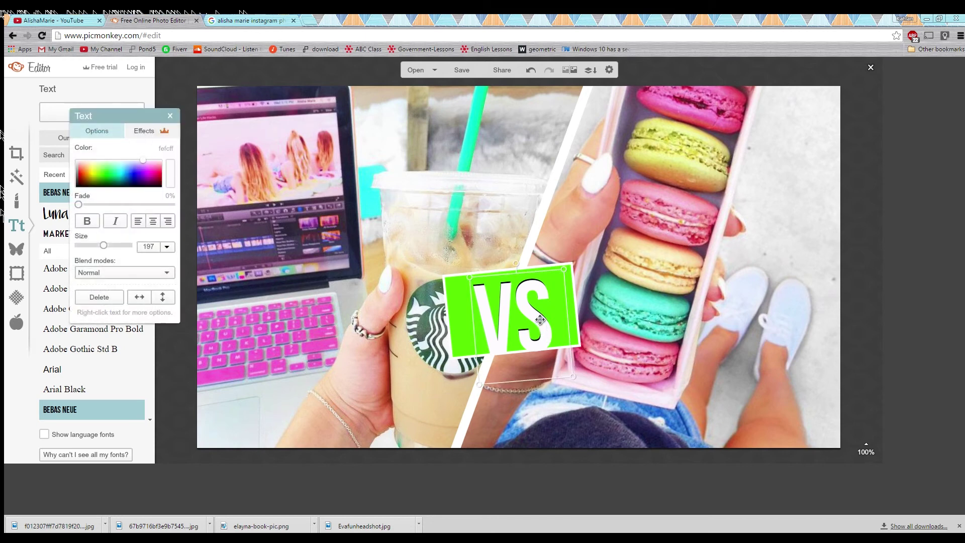
{"action": "left_click_drag", "start_coordinate": [542, 323], "coordinate": [539, 318]}
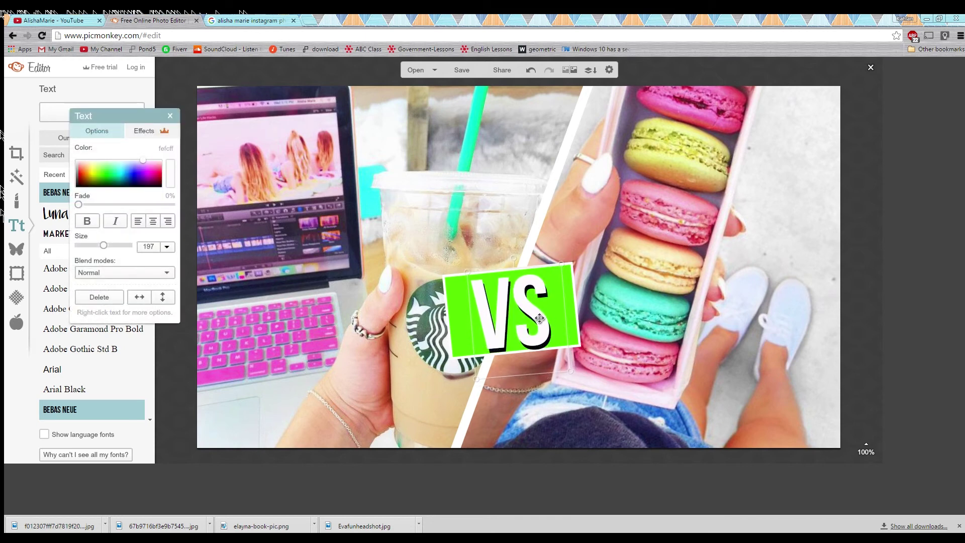
{"action": "left_click", "coordinate": [169, 116]}
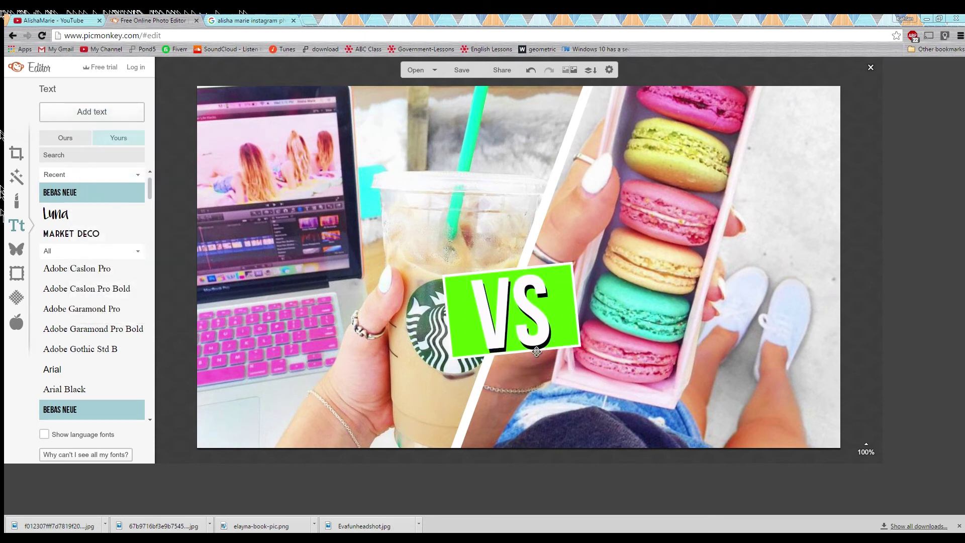
{"action": "left_click", "coordinate": [532, 346]}
{"action": "left_click_drag", "start_coordinate": [538, 349], "coordinate": [538, 345]}
{"action": "left_click", "coordinate": [170, 116]}
Search Google Images for "food emoji png" in a new browser tab and save the 160 × 160 transparent chocolate doughnut image.
{"action": "left_click", "coordinate": [35, 16]}
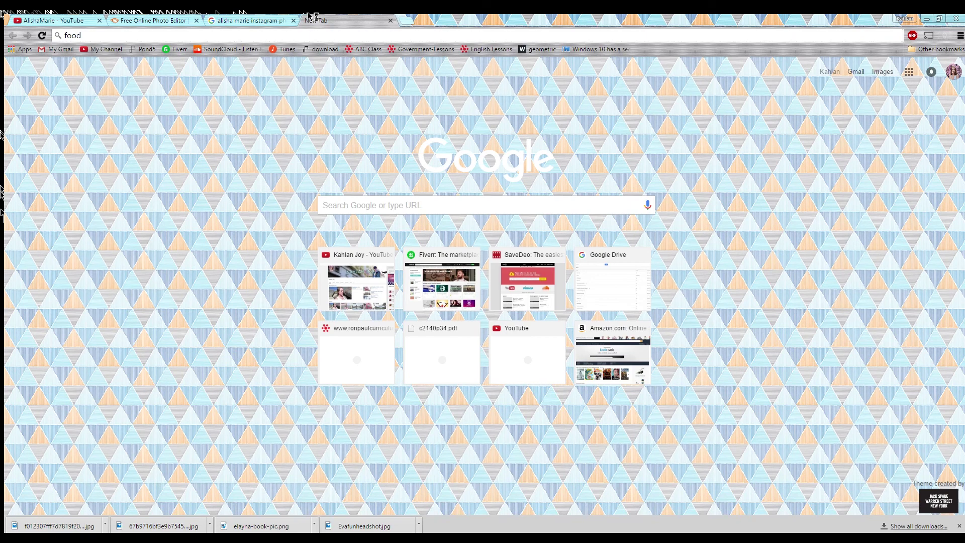
{"action": "key", "text": "Return"}
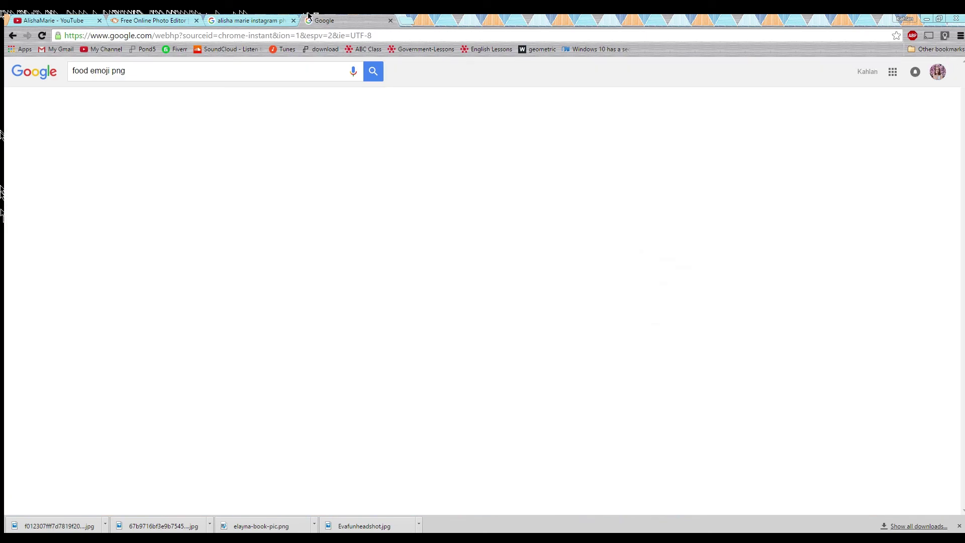
{"action": "left_click", "coordinate": [105, 102]}
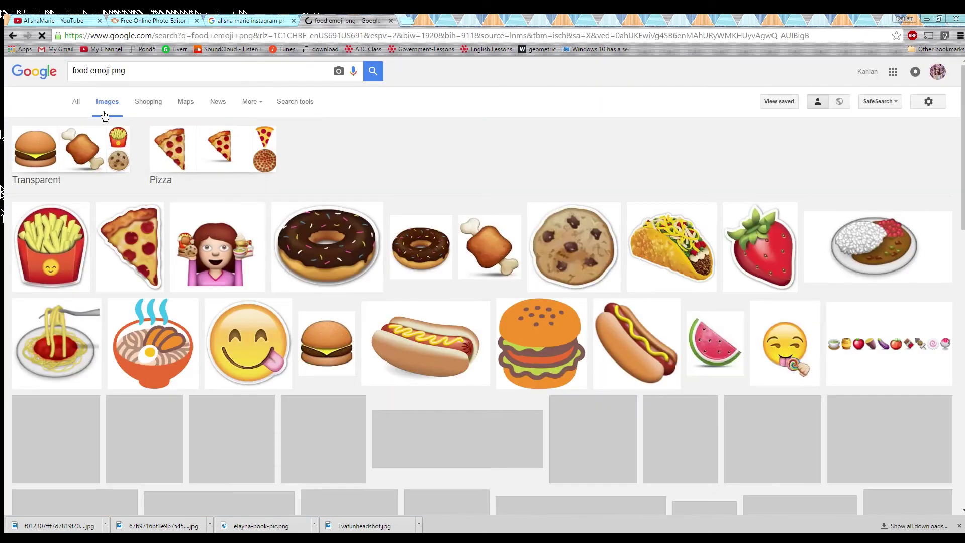
{"action": "left_click", "coordinate": [363, 256]}
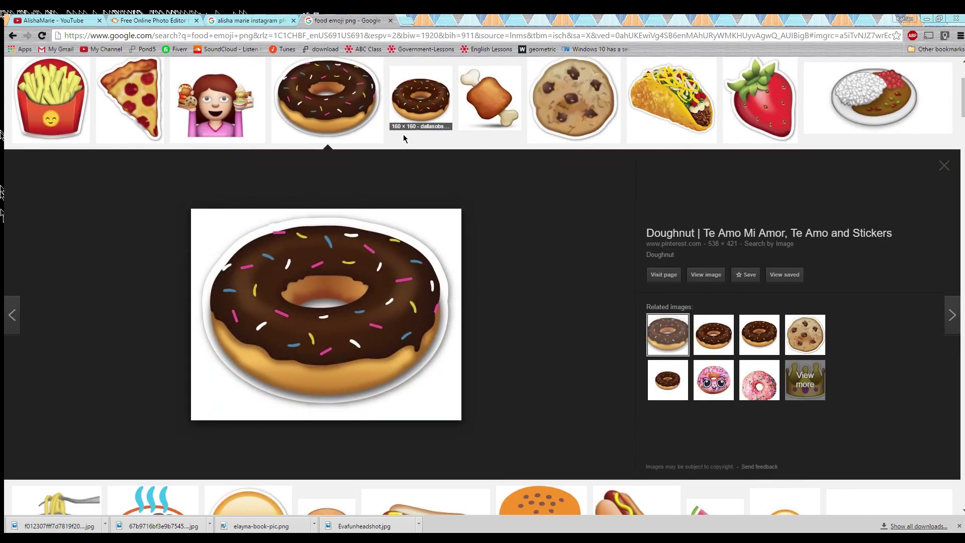
{"action": "left_click", "coordinate": [415, 116]}
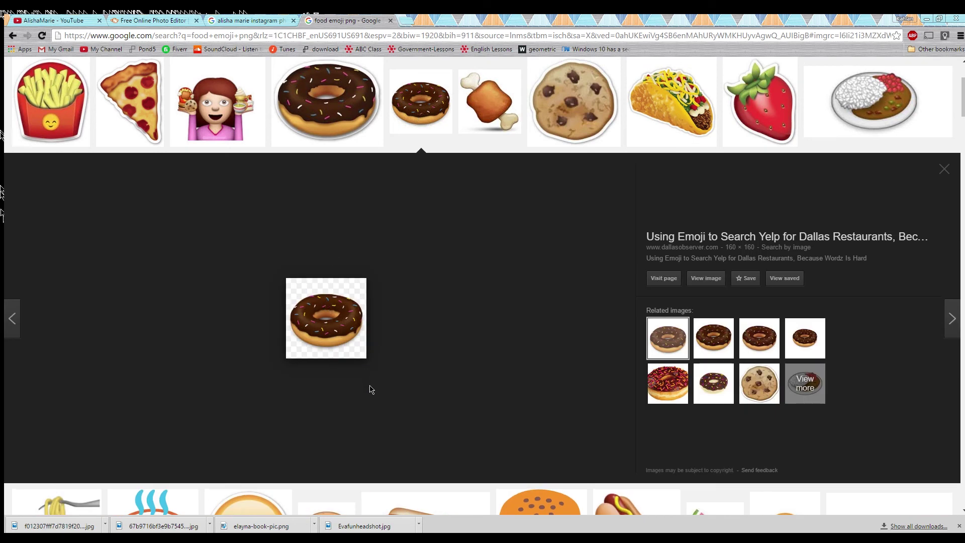
{"action": "left_click", "coordinate": [408, 268]}
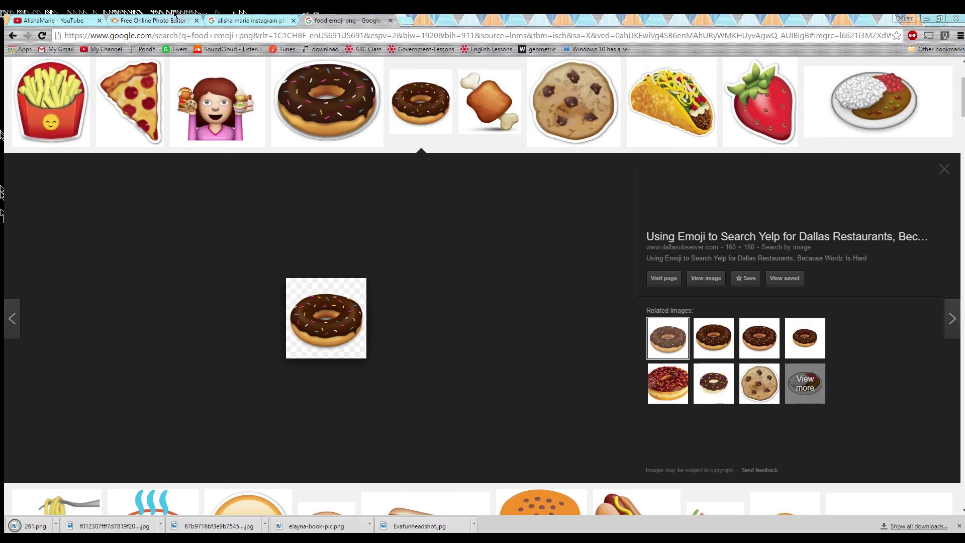
Return to PicMonkey, add the doughnut image 261.png as an overlay, enlarge it and place it over the lower-left corner of the laptop photo.
{"action": "left_click", "coordinate": [166, 21]}
{"action": "left_click", "coordinate": [15, 246]}
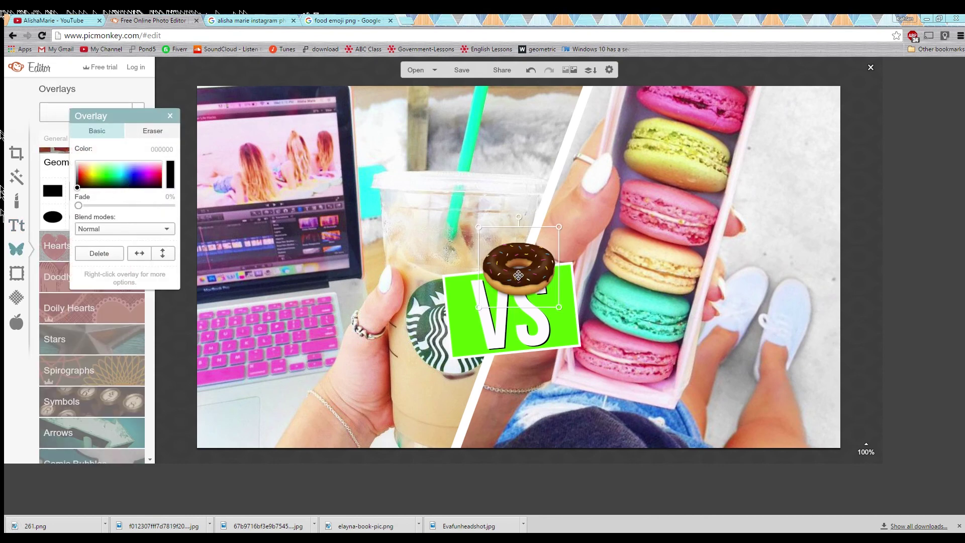
{"action": "left_click_drag", "start_coordinate": [519, 272], "coordinate": [360, 364]}
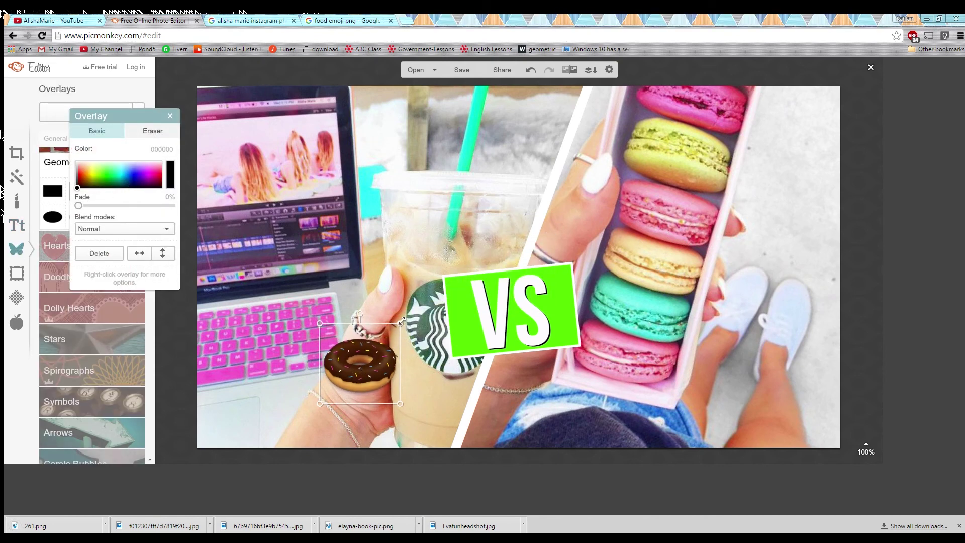
{"action": "left_click_drag", "start_coordinate": [401, 320], "coordinate": [457, 266]}
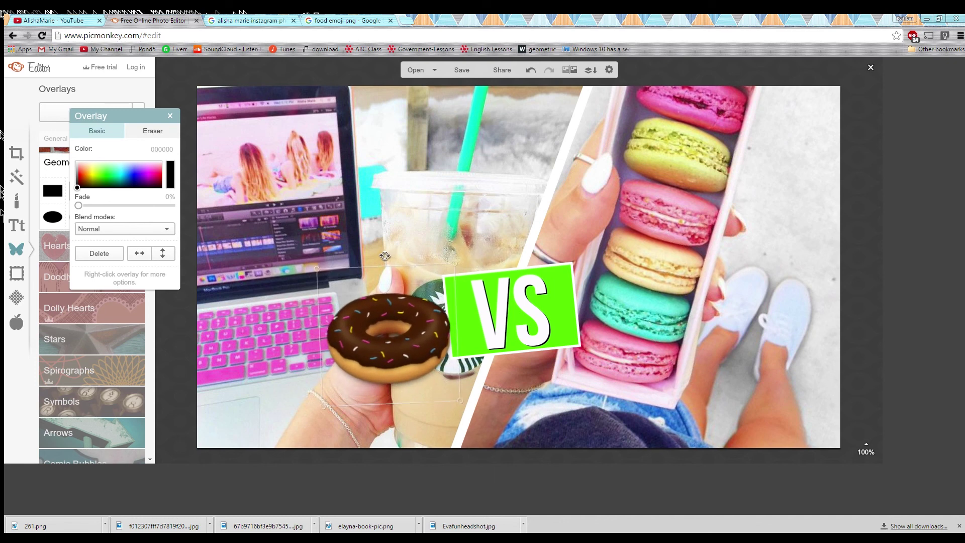
{"action": "left_click_drag", "start_coordinate": [410, 351], "coordinate": [309, 391]}
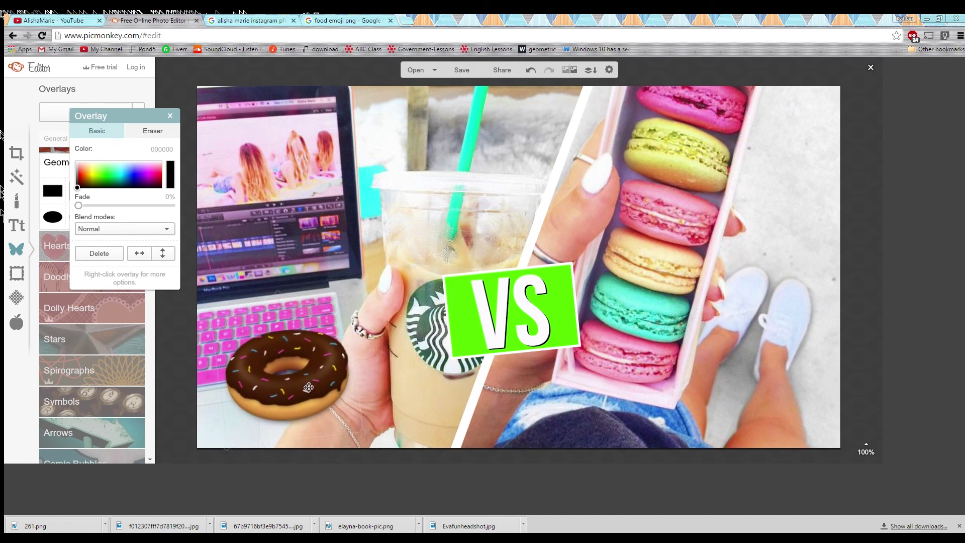
{"action": "left_click", "coordinate": [169, 116]}
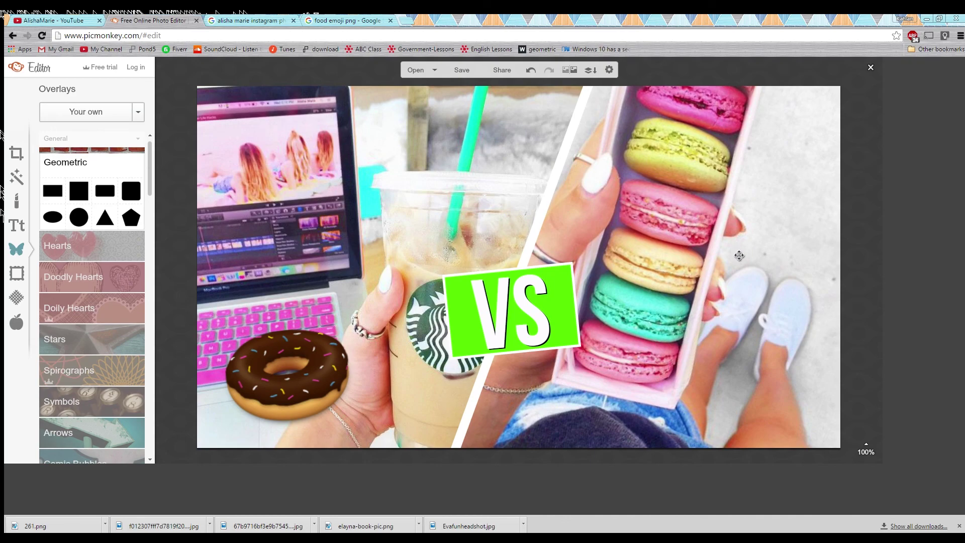